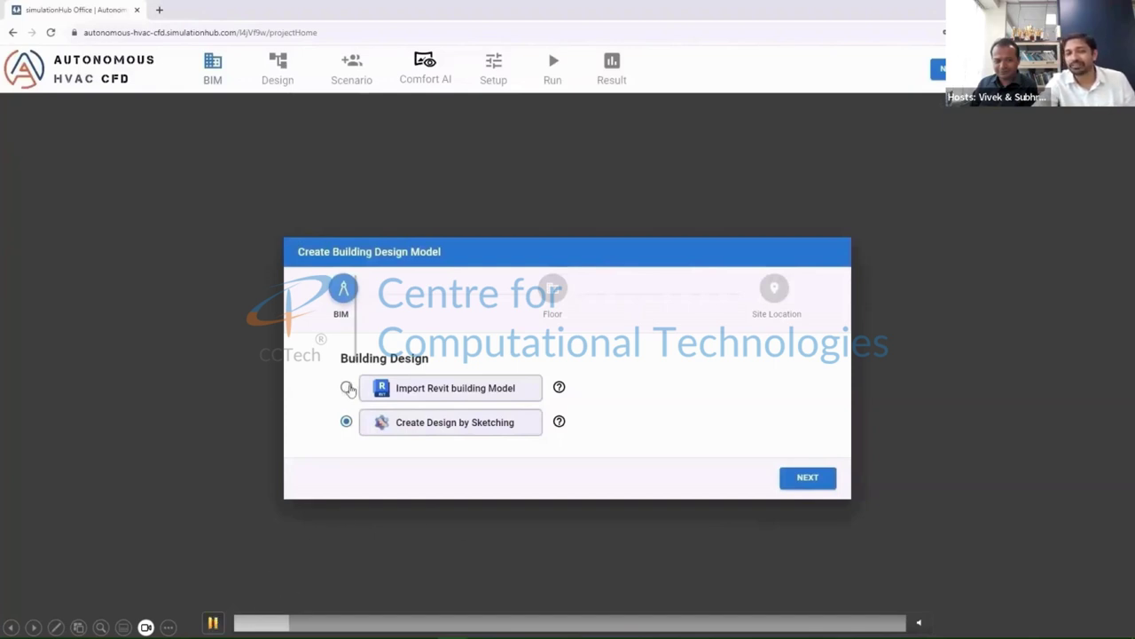
Choose importing a Revit building model as the building design source.
left_click(347, 388)
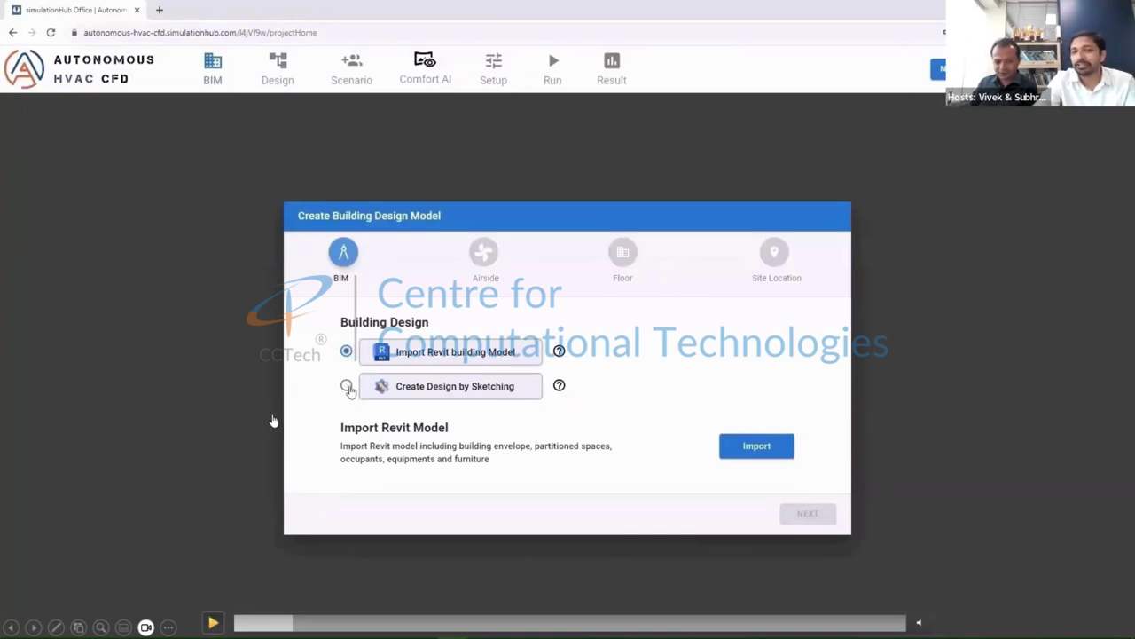
left_click(213, 622)
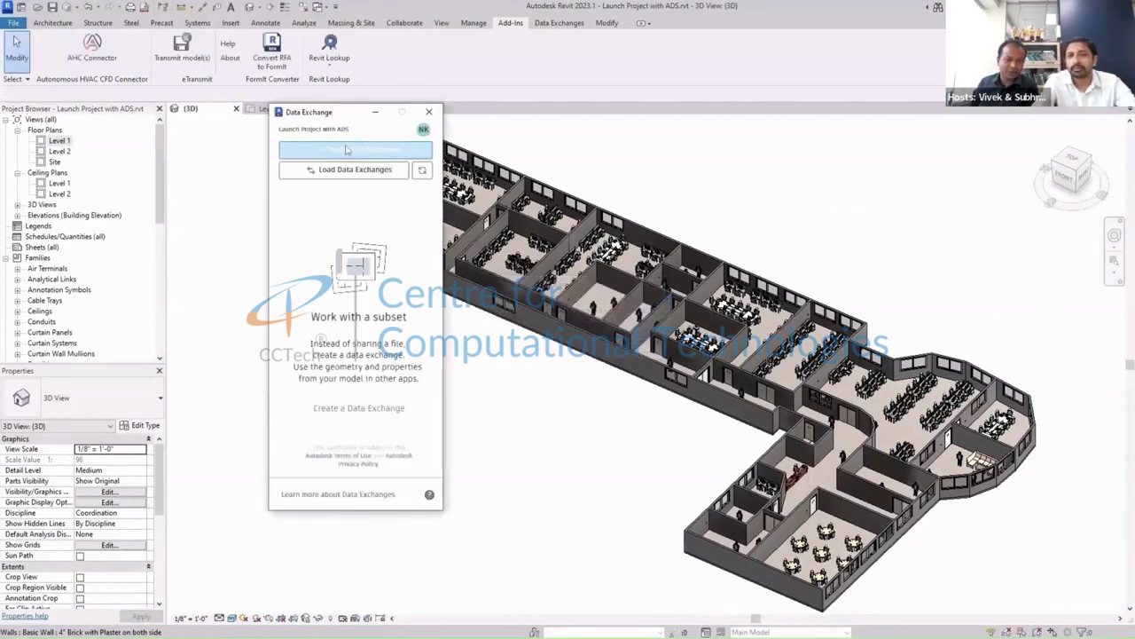
mouse_move(216, 615)
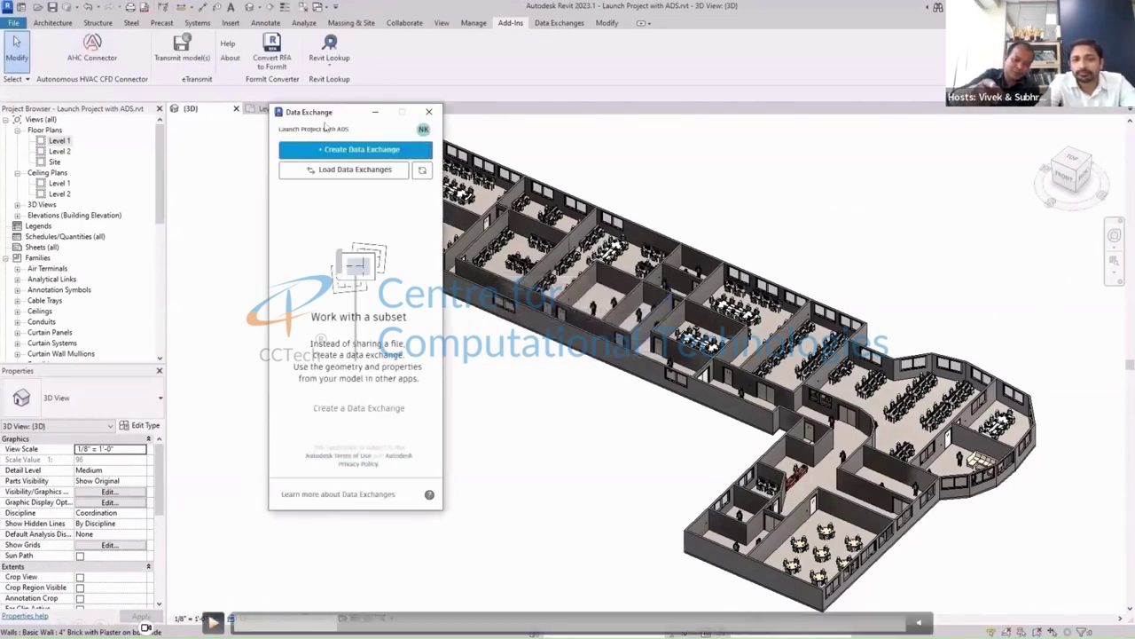
left_click_drag(327, 618, 301, 618)
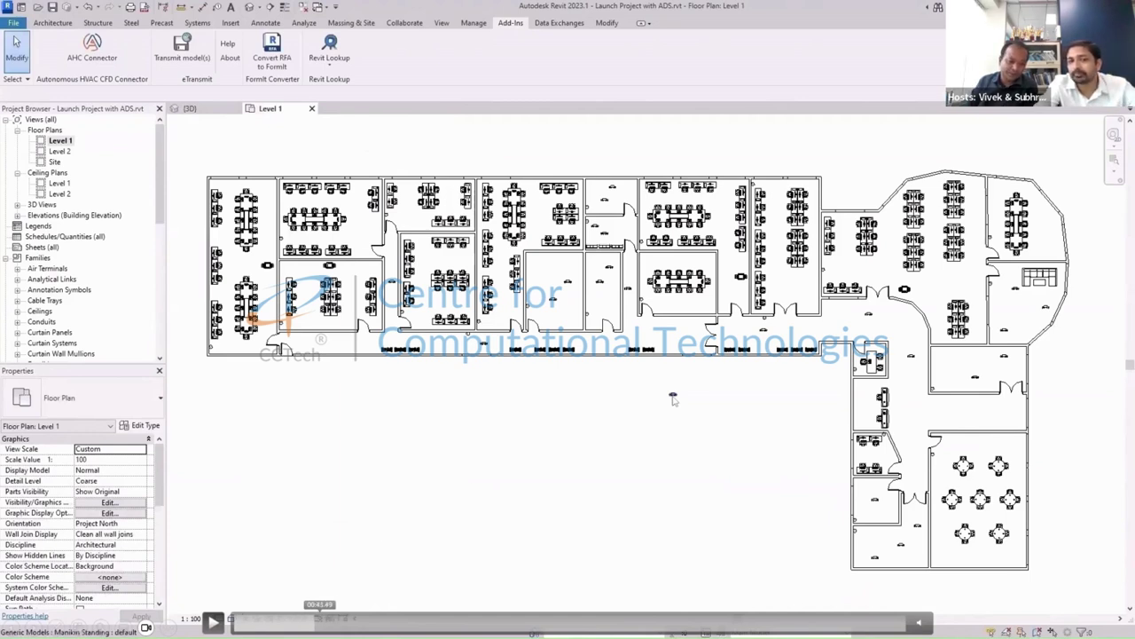
left_click(319, 618)
left_click(329, 619)
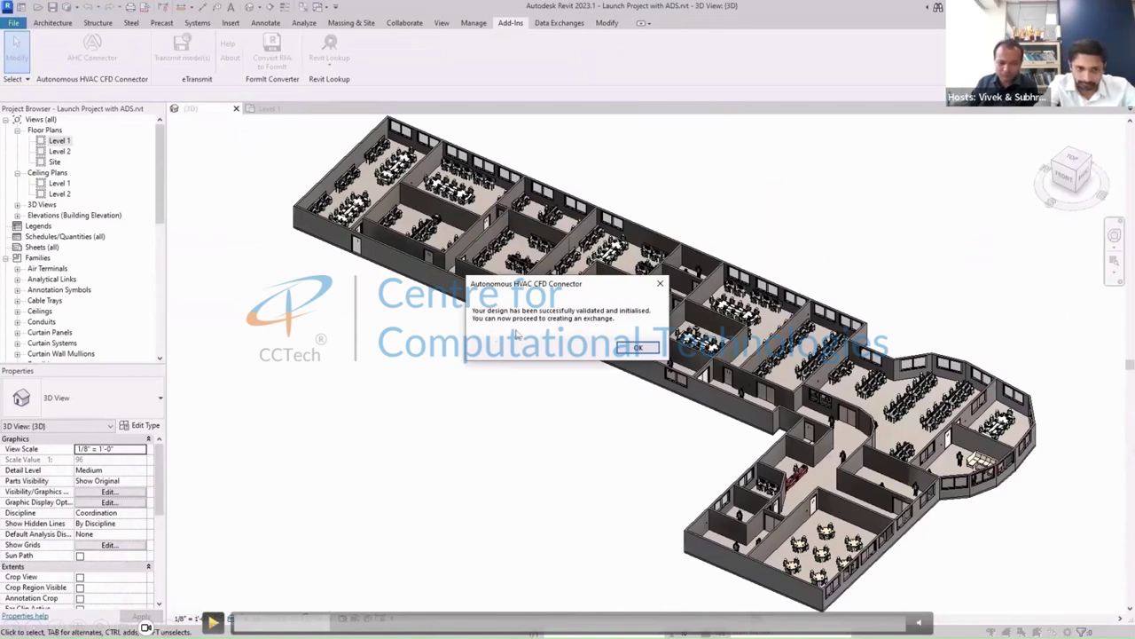
key("space")
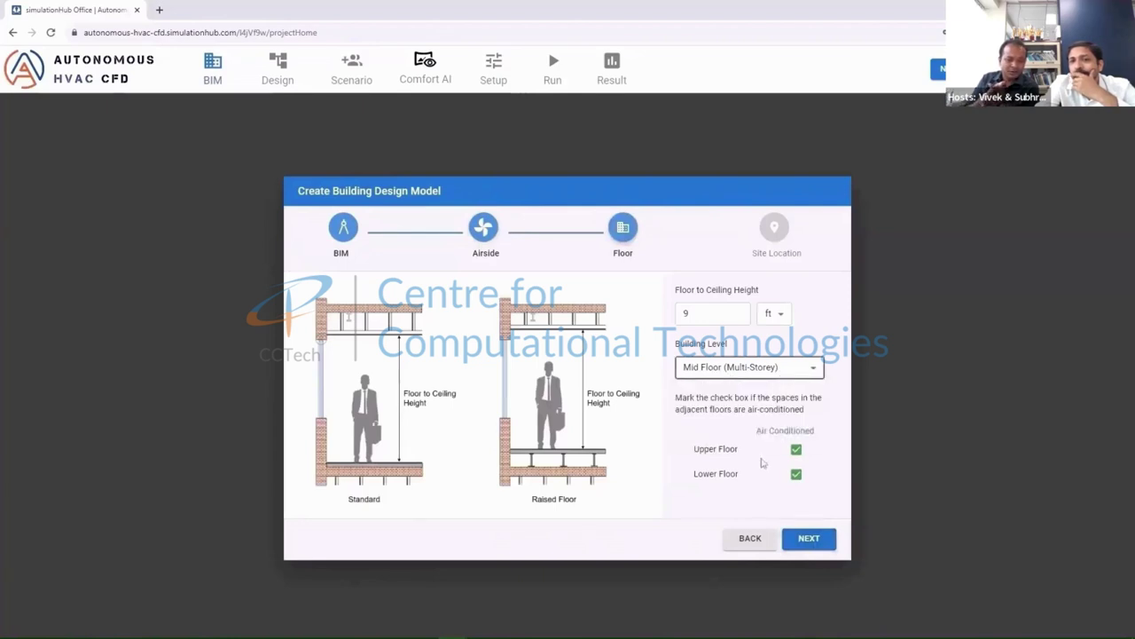
mouse_move(281, 583)
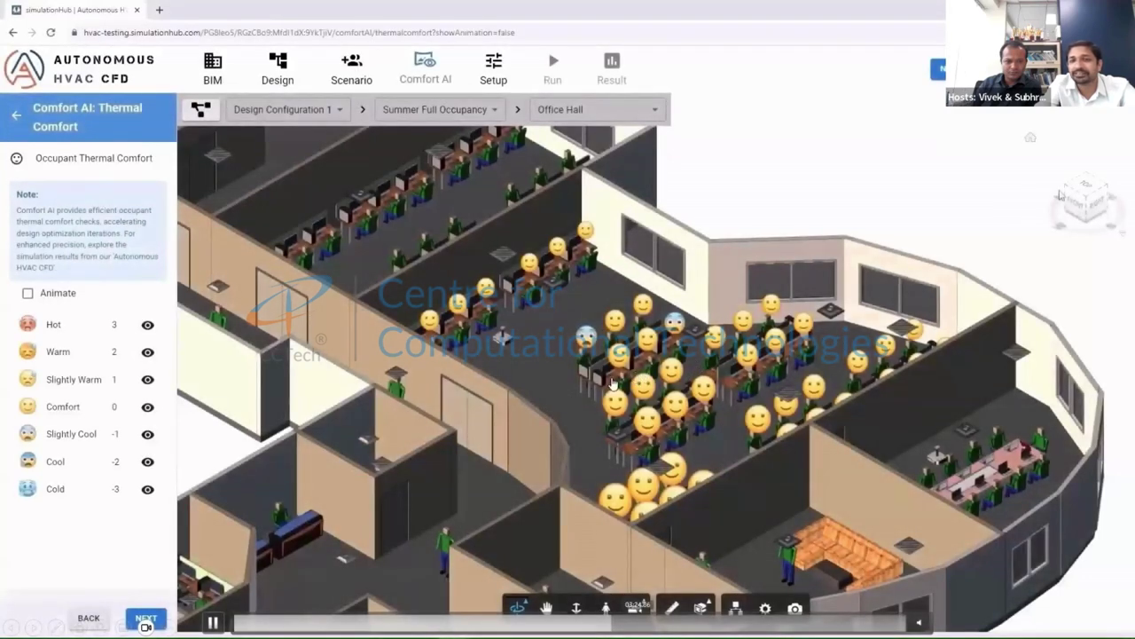
View the Office Hall comfort results from the top and show ASHRAE 55 compliance for Predicted Mean Vote.
left_click(1086, 195)
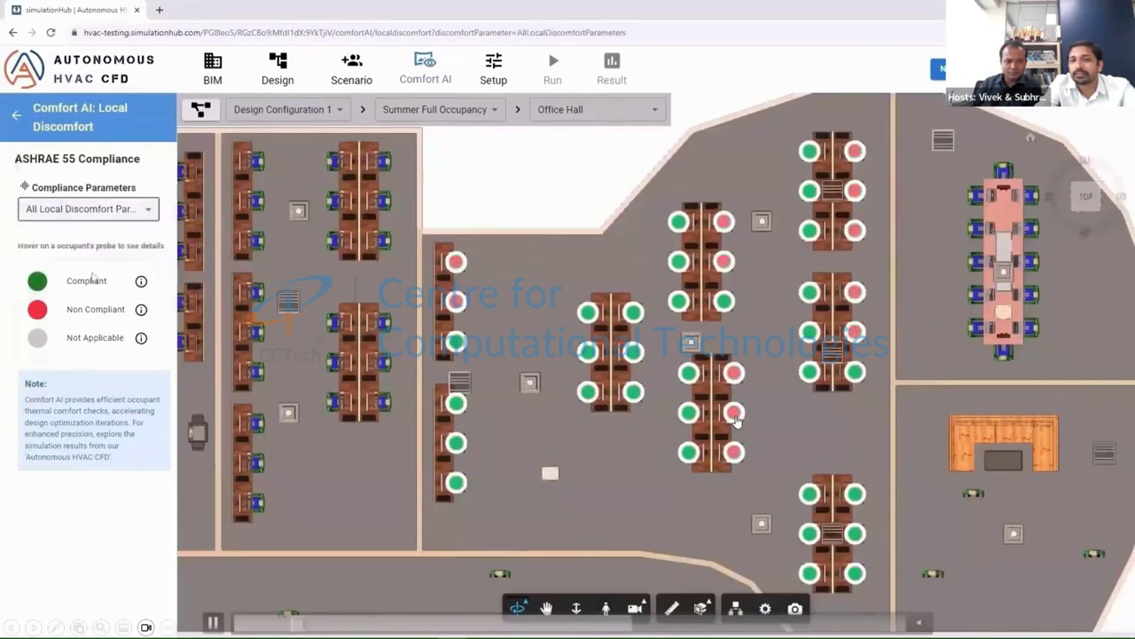
left_click(97, 210)
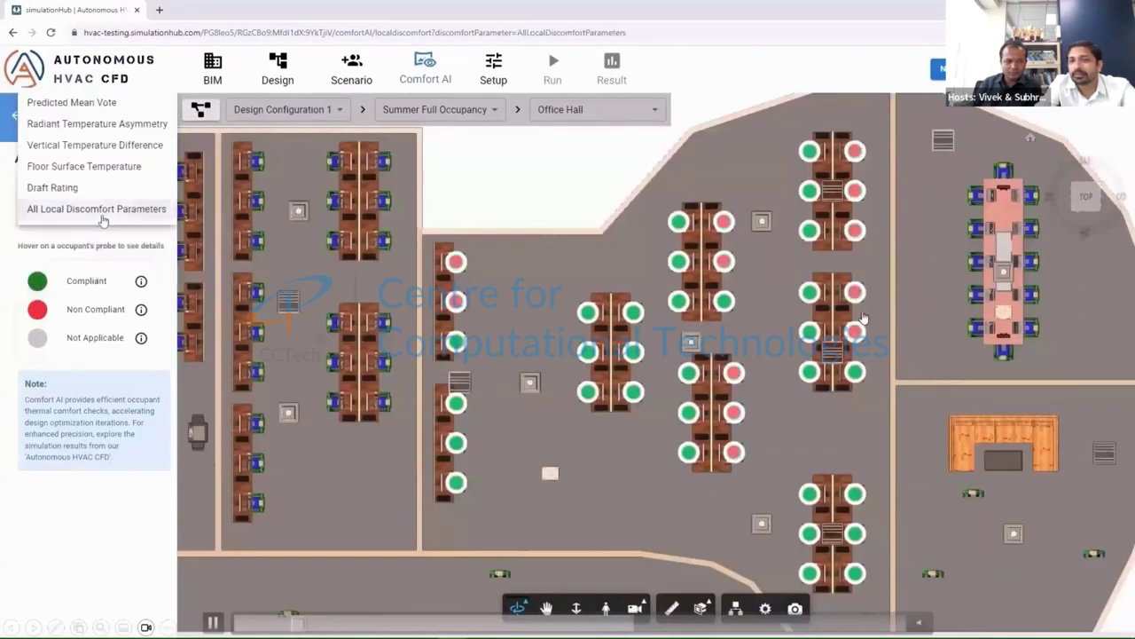
left_click(109, 108)
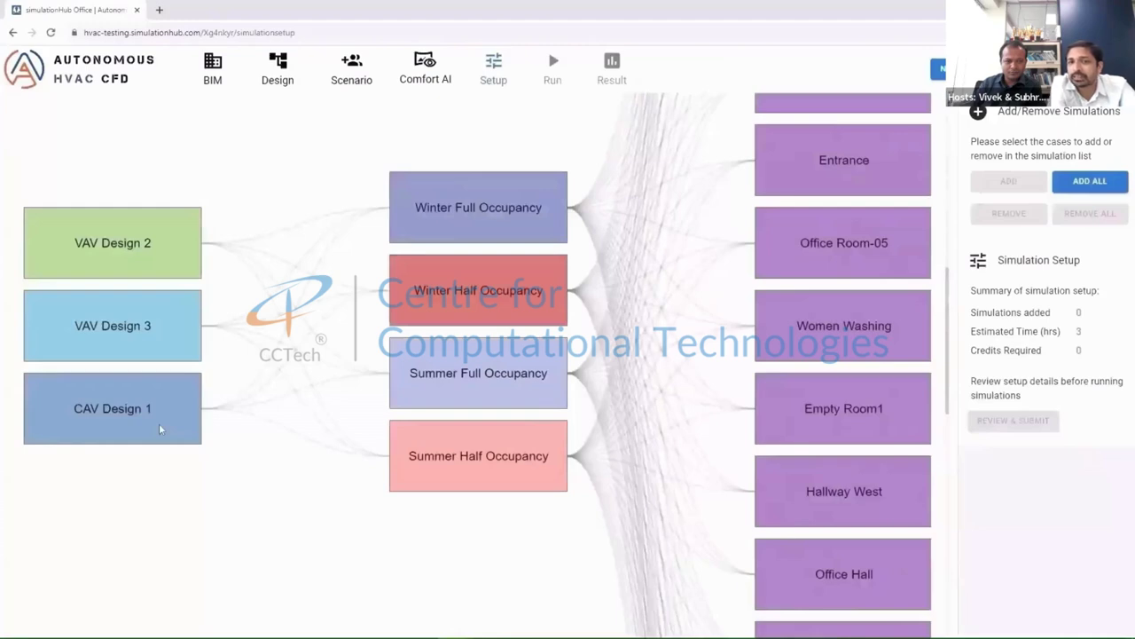
Select CAV Design 1 with the Summer Full Occupancy scenario for simulation and proceed to review and submission.
left_click(159, 428)
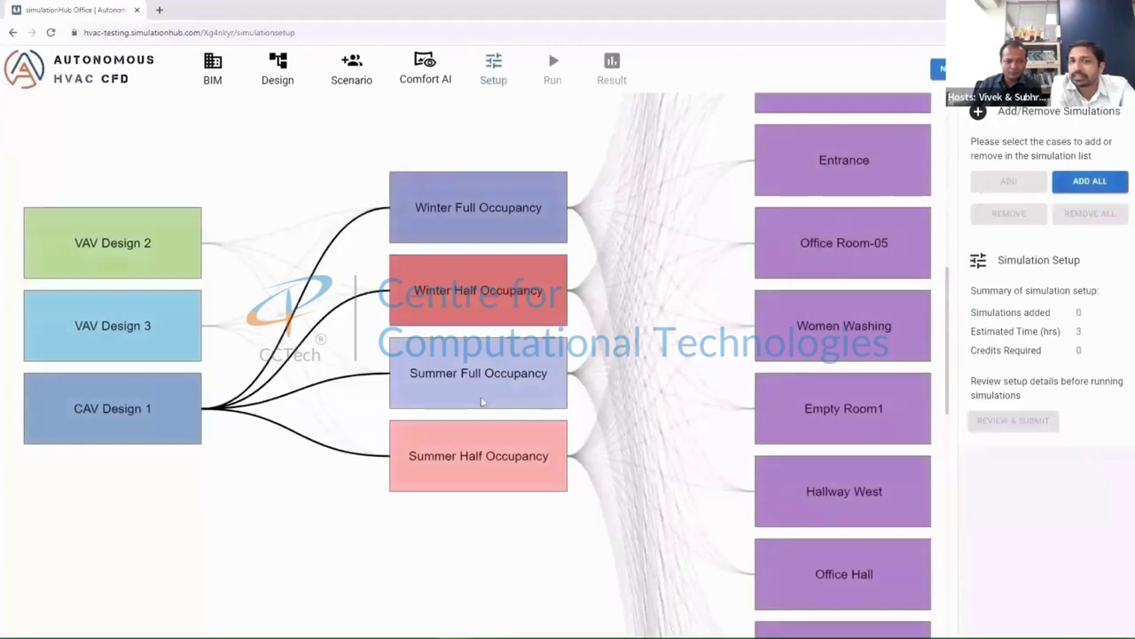
left_click(481, 402)
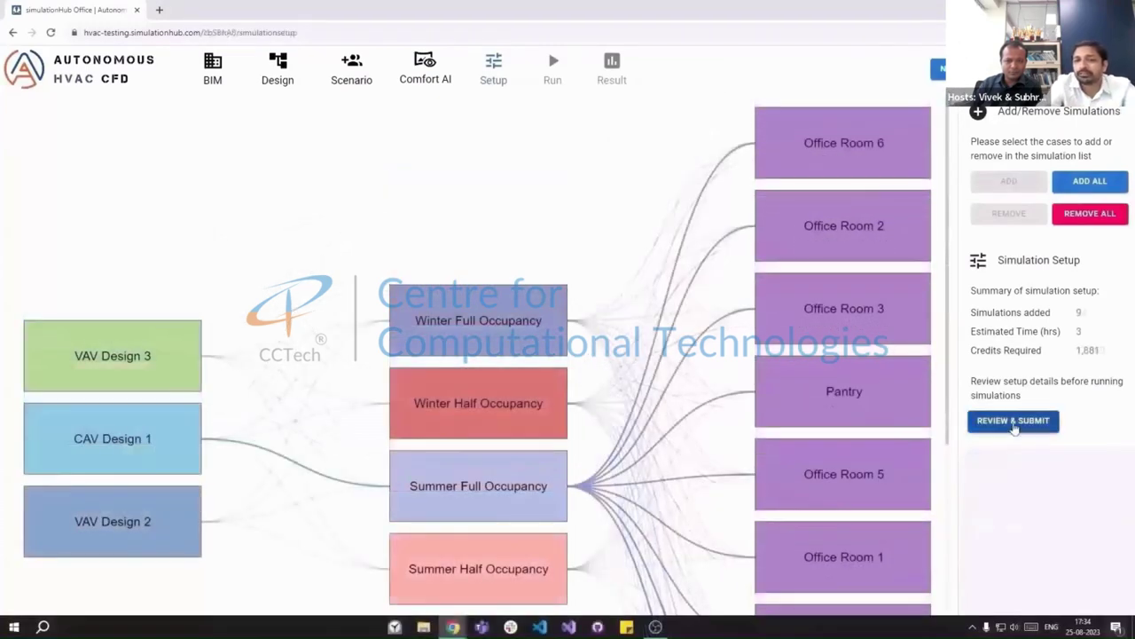
left_click(1014, 421)
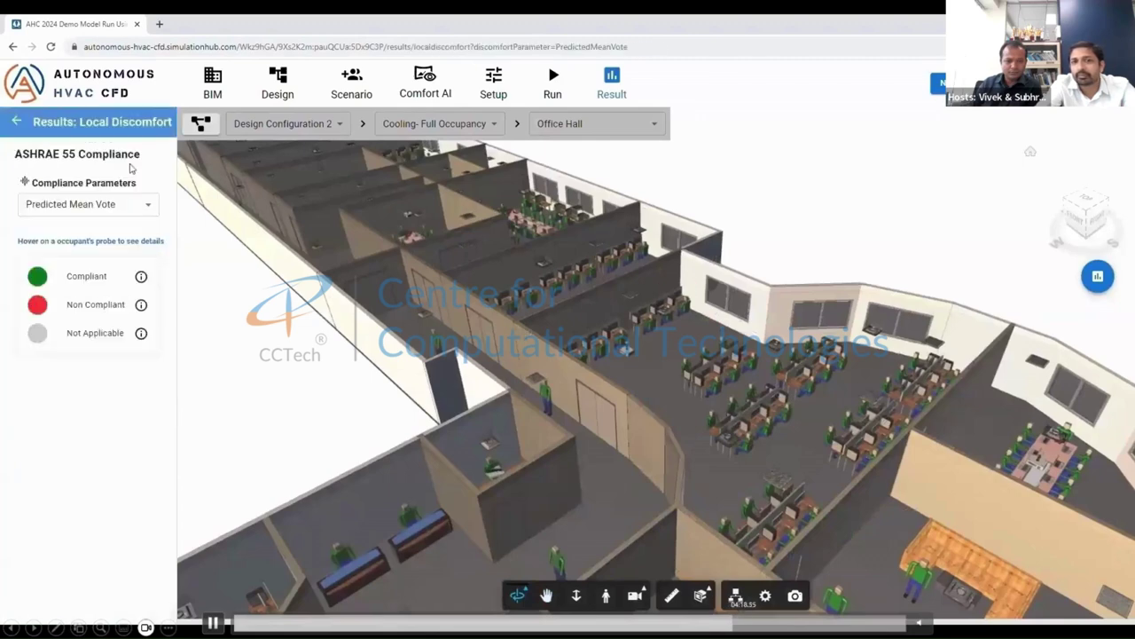
left_click(768, 615)
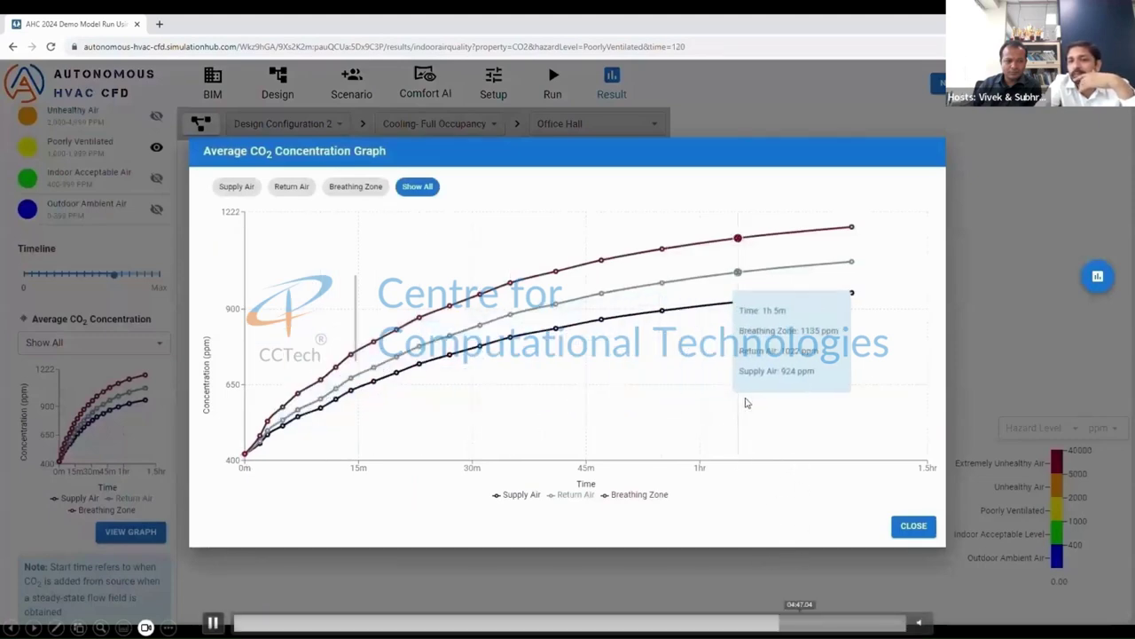
left_click(799, 623)
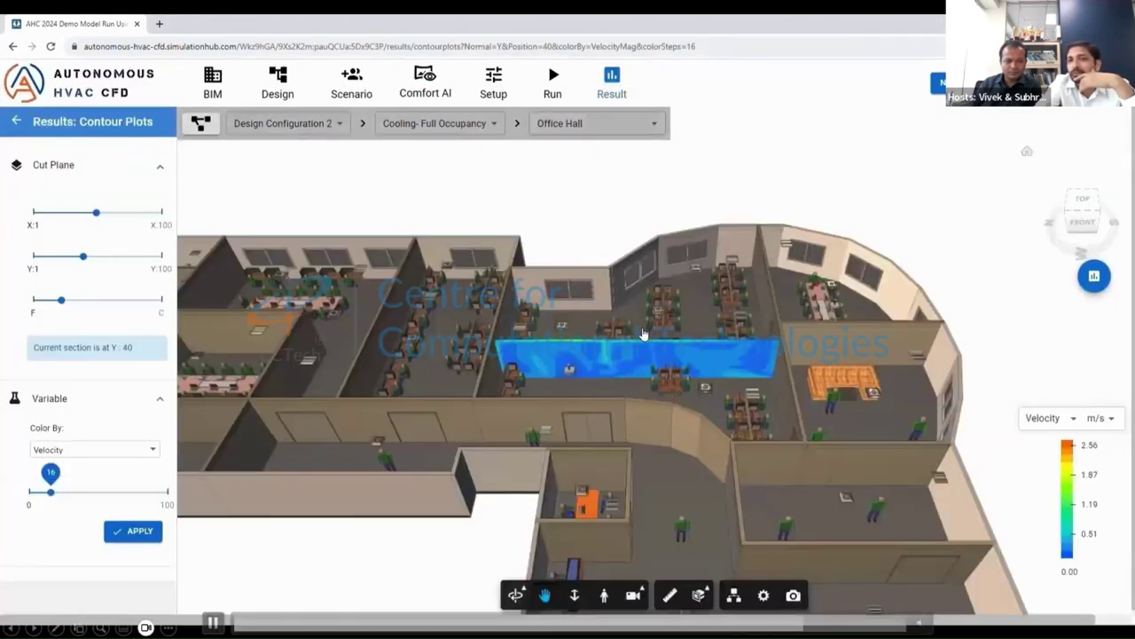
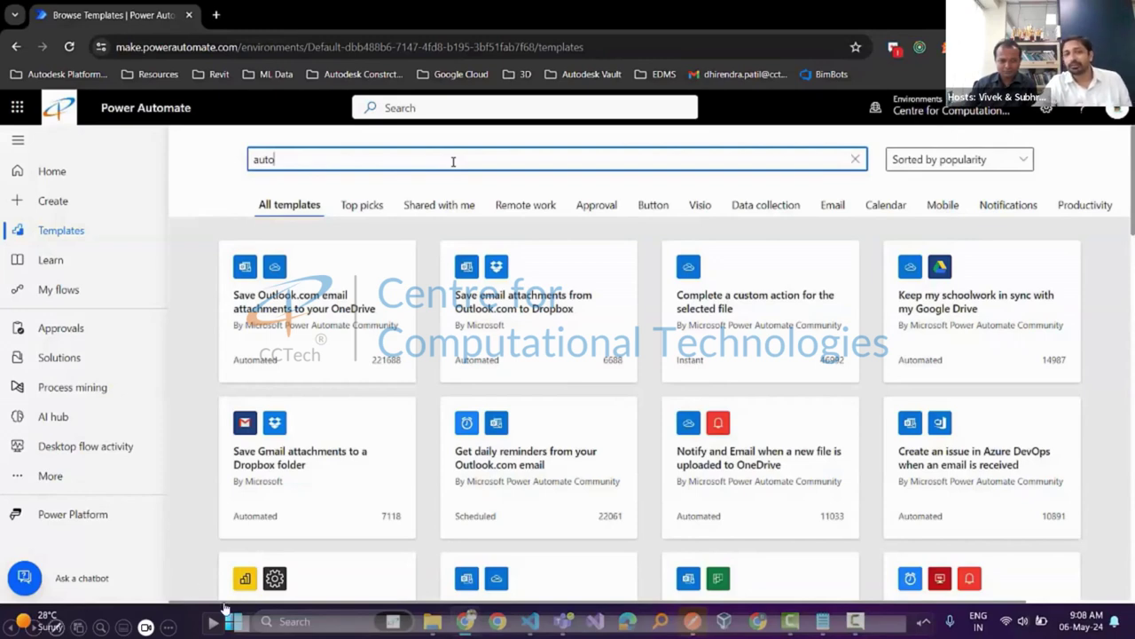
Search the Power Automate templates for autodesk and start a flow from the Teams notification on Exchange creation template.
type("desk")
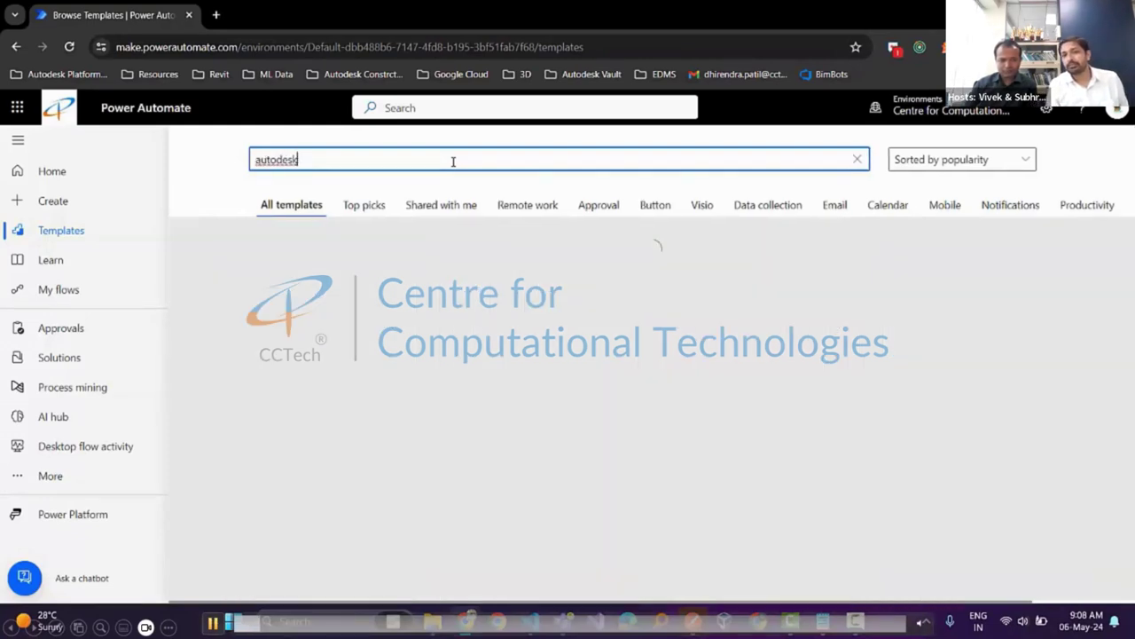
left_click(522, 306)
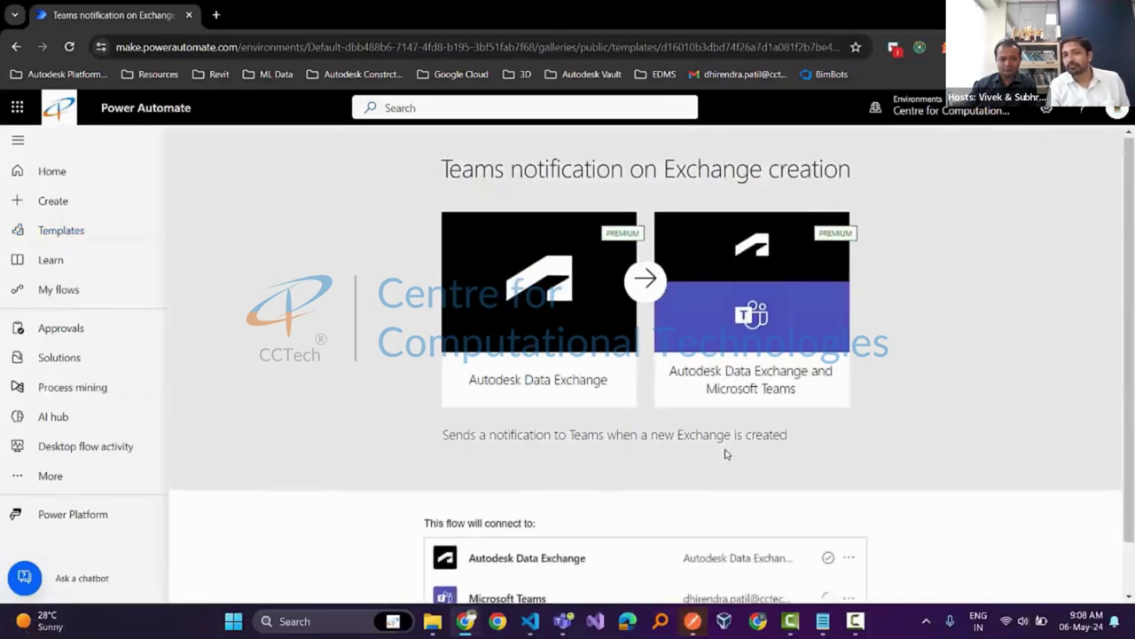
scroll(725, 454, "down", 1)
left_click(667, 590)
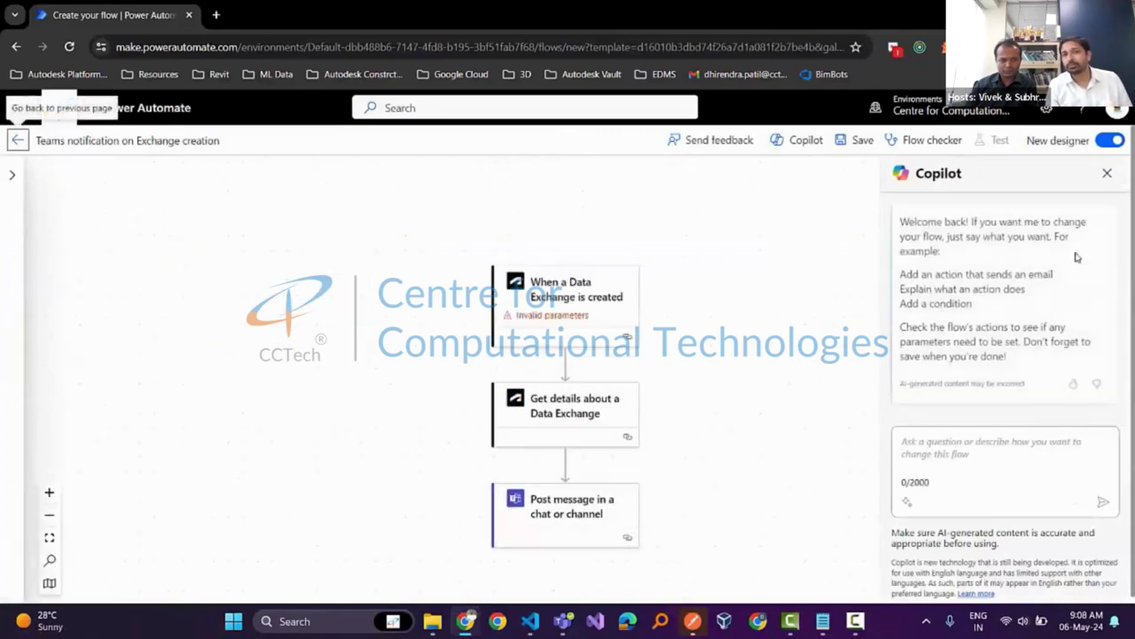
Configure the Data Exchange creation trigger with hub CCTech, project Data Exchange Workshop, top folder Project Files and exchange folder 1_Revit-AutoCAD.
left_click(595, 305)
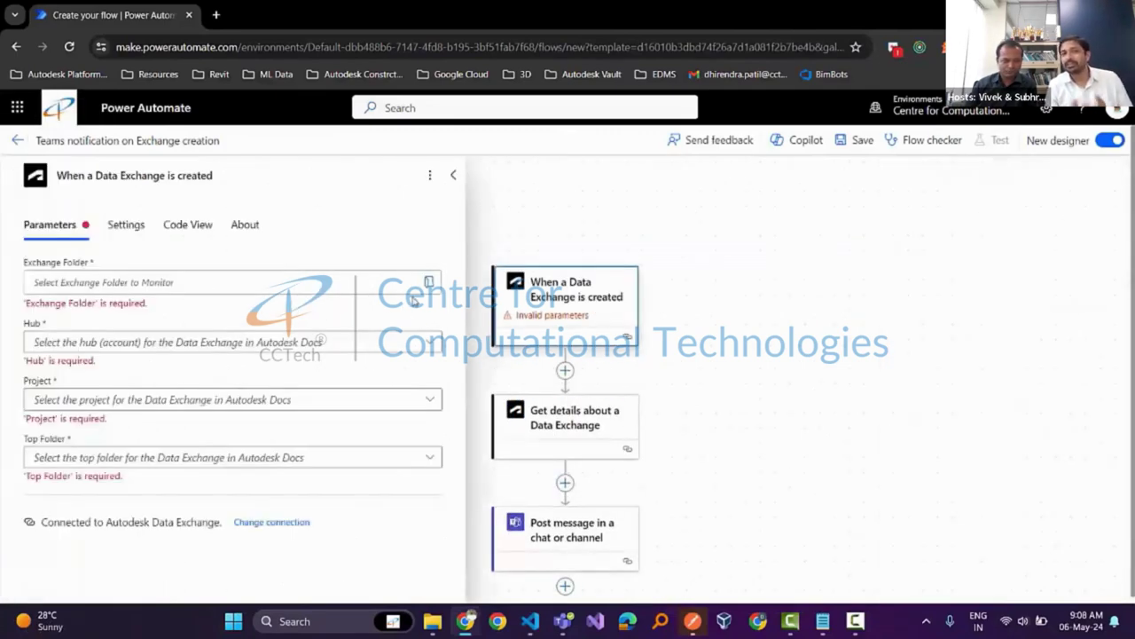
left_click(431, 341)
left_click(431, 385)
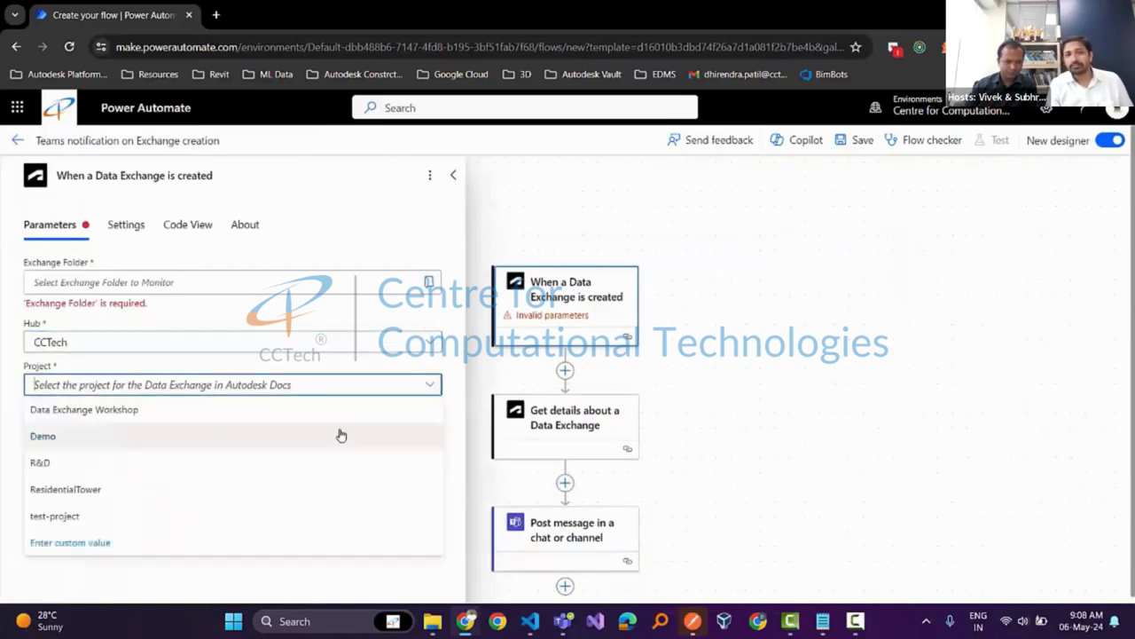
left_click(339, 419)
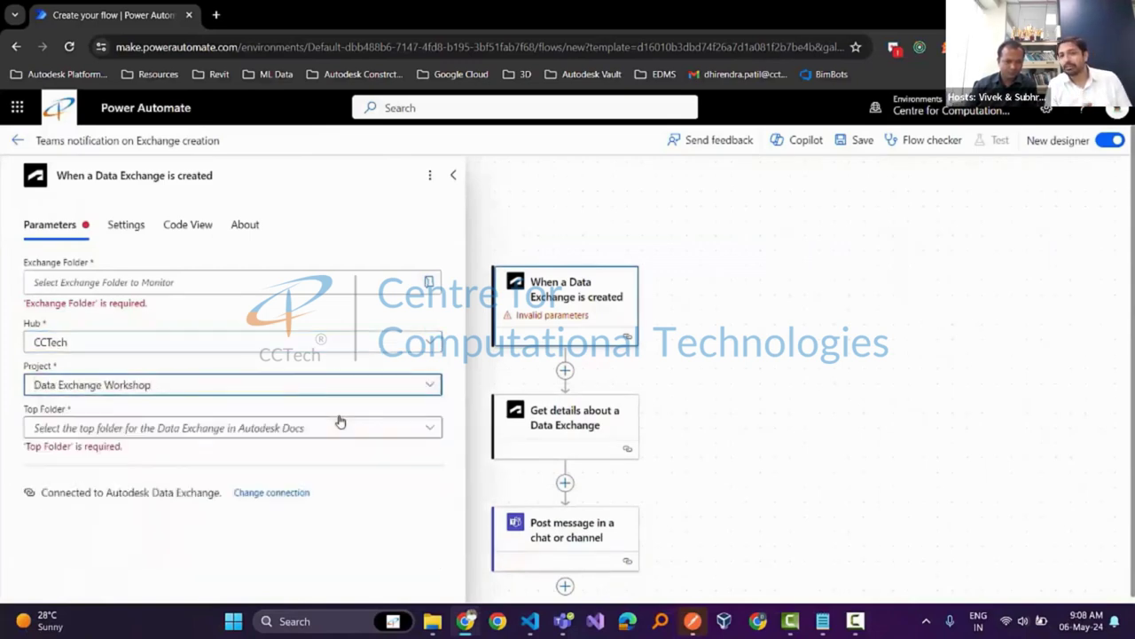
left_click(430, 429)
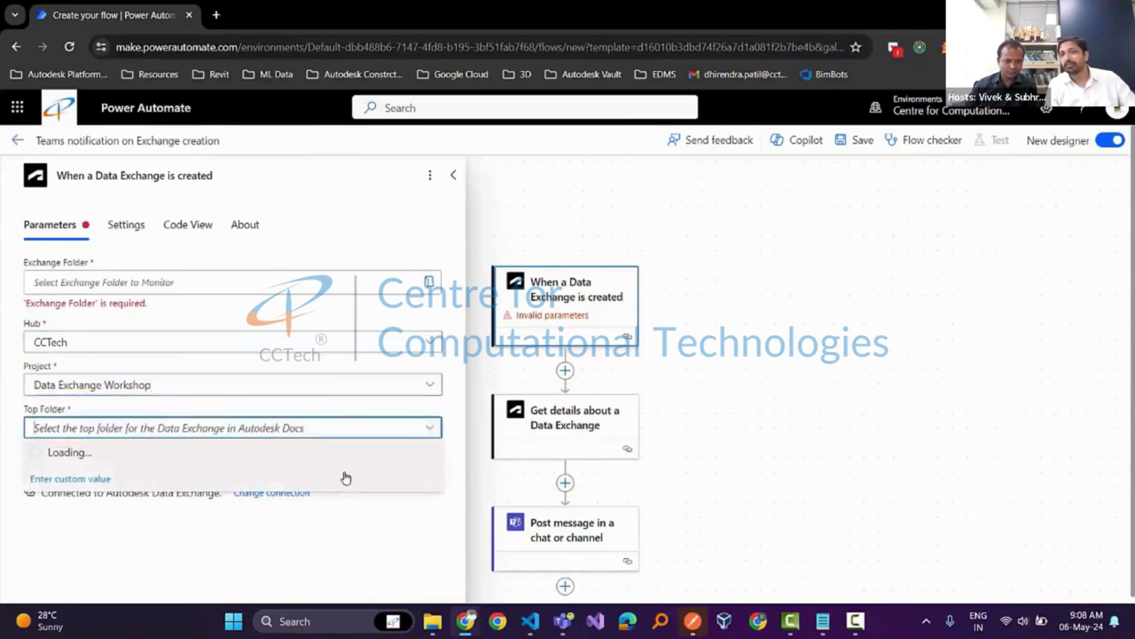
left_click(345, 456)
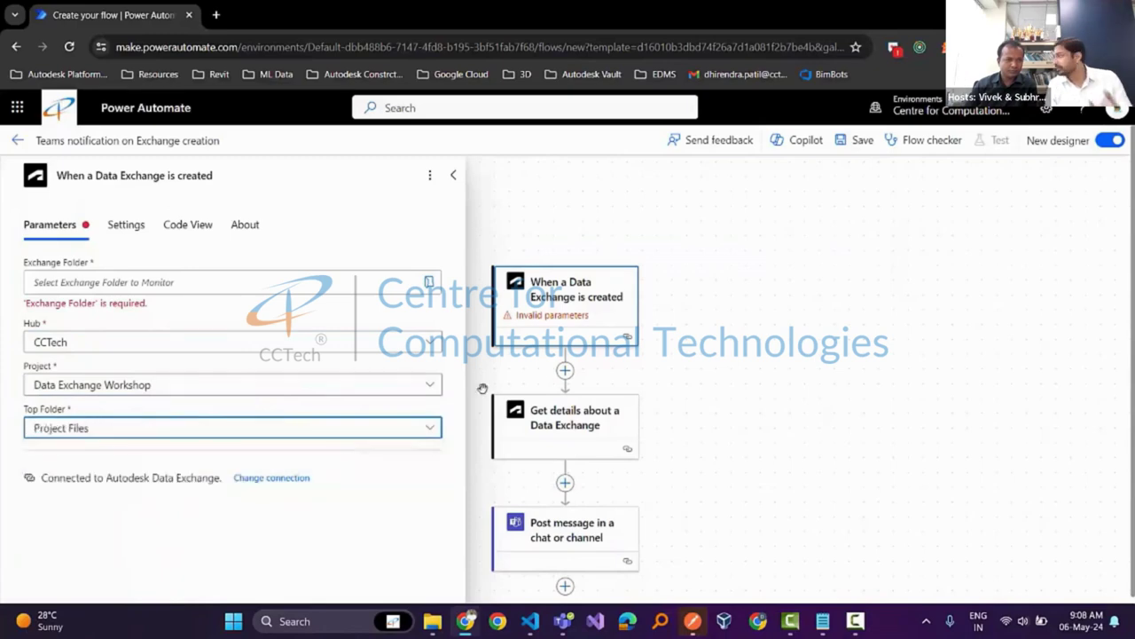
left_click(430, 284)
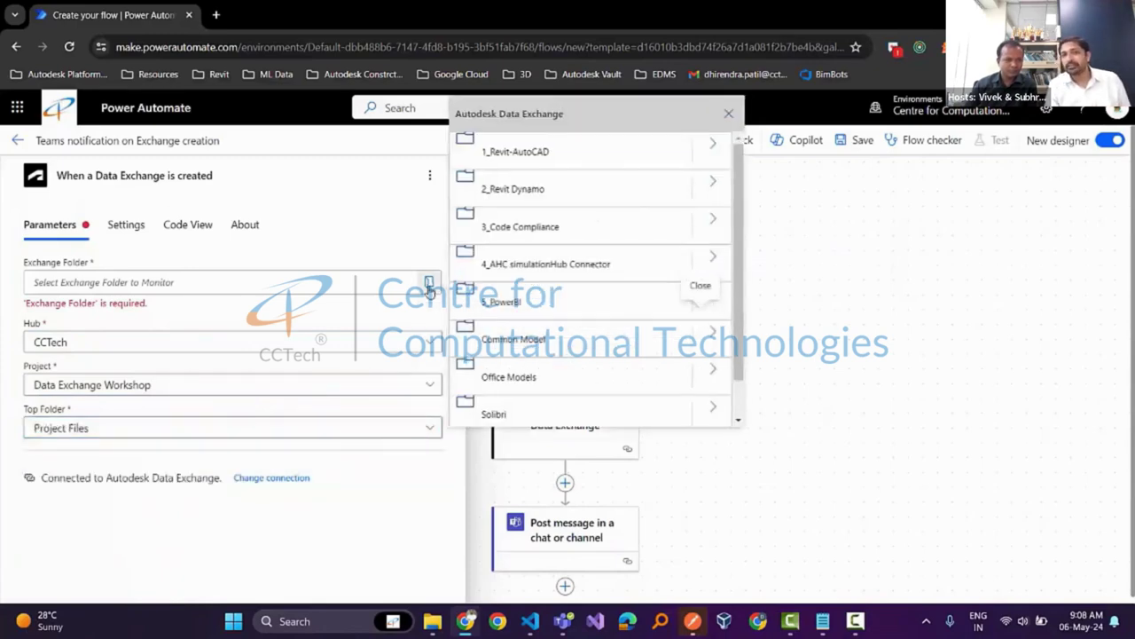
left_click(571, 156)
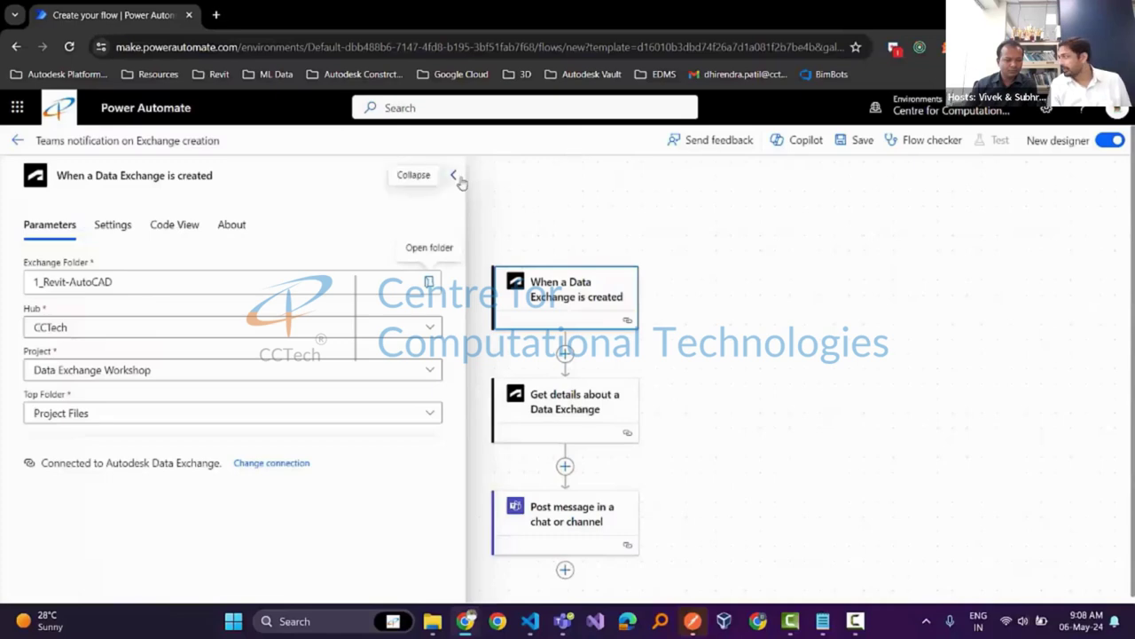
Check the exchange details action and set the Teams message action to post in the Data Exchange Workshop team's General channel.
left_click(573, 414)
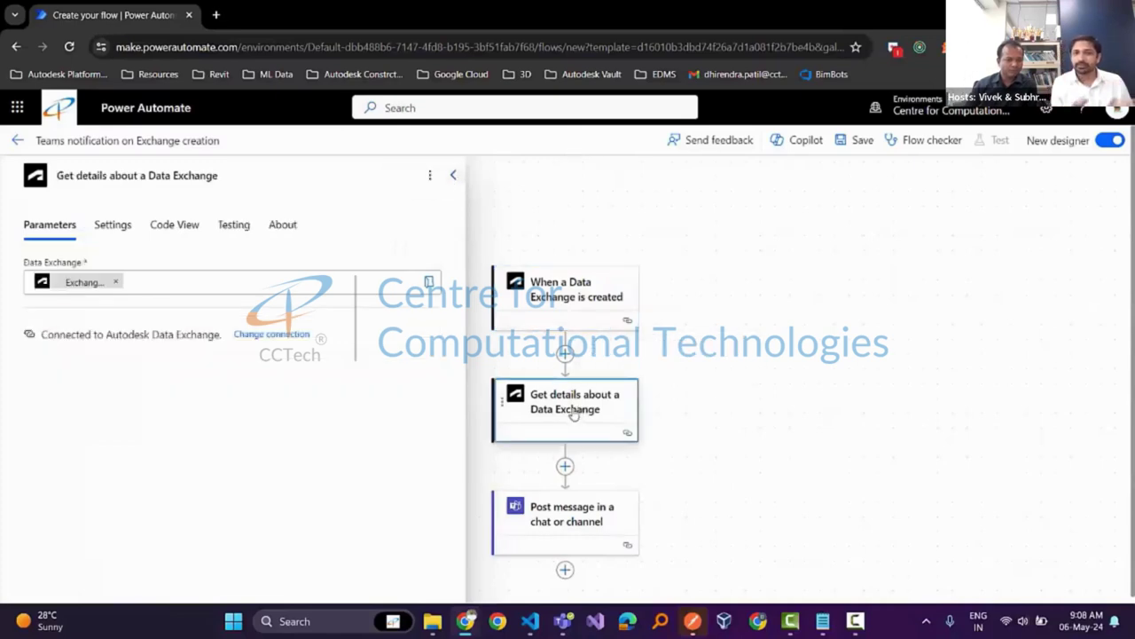
left_click(573, 523)
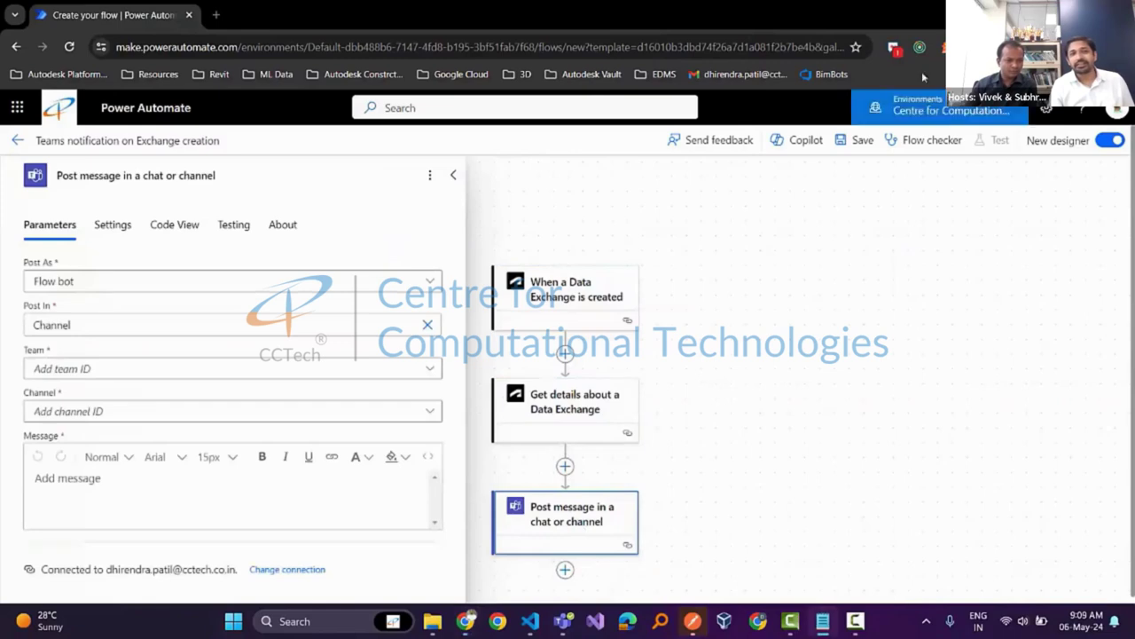
left_click(433, 413)
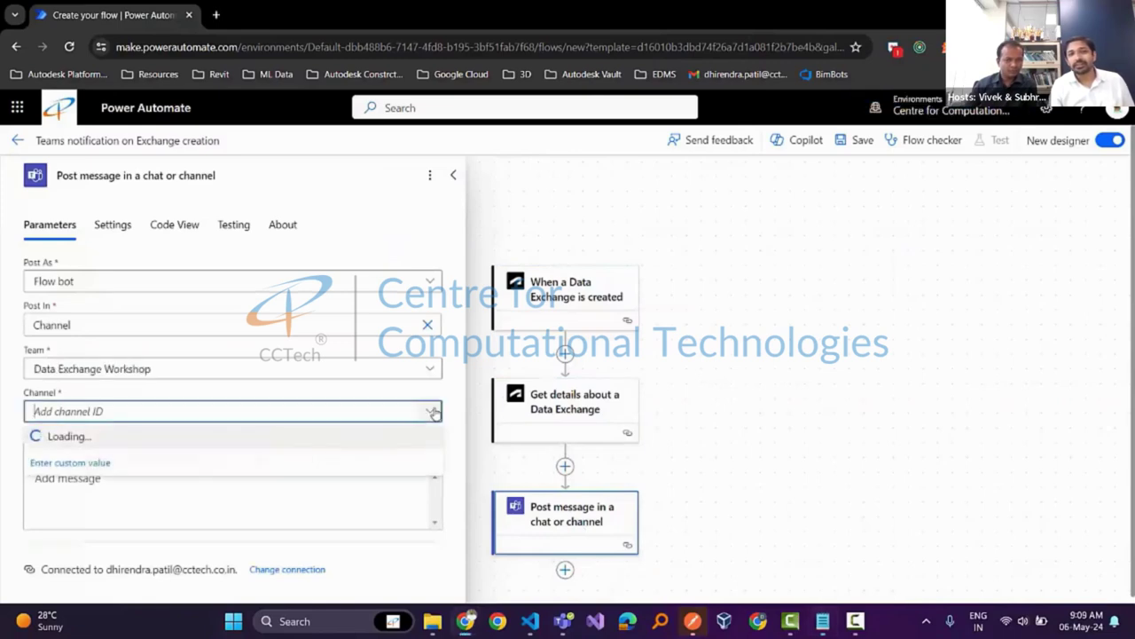
left_click(312, 446)
left_click(332, 494)
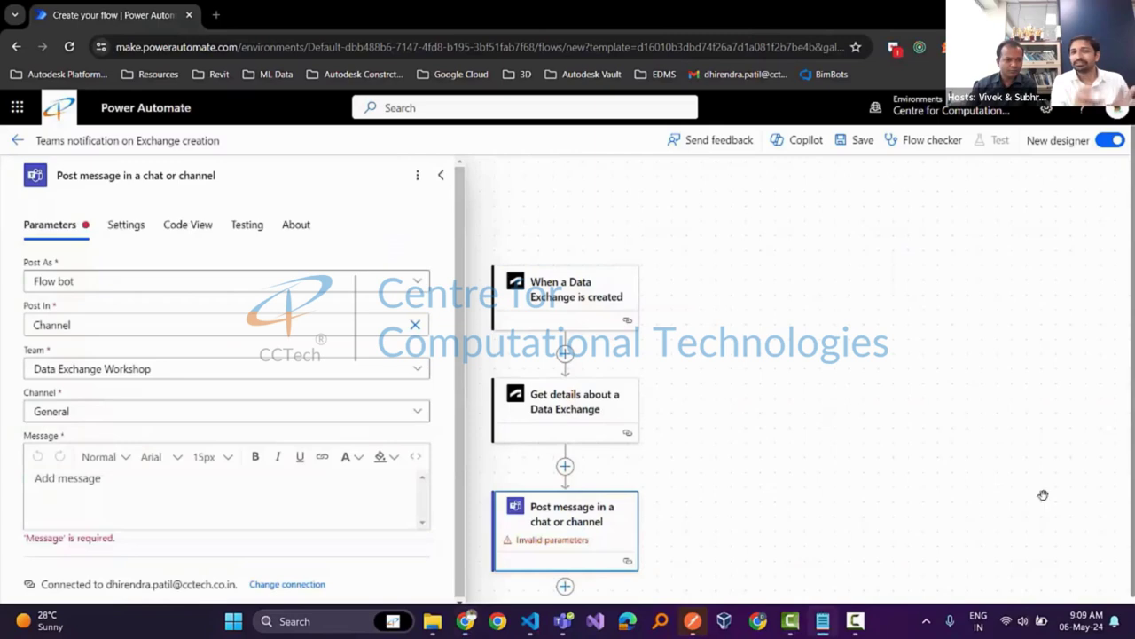
Write the Teams message to the team with lines for Created By, Folder Name, Collection ID, Version, Exchange File Name, Exchange URN and Modified by.
left_click(100, 477)
type("Hi Team, An Data Exchange is getting Created By :- Folder Name :- Collection ID:- Version:- Exchange File Name:- Exchange URN:- Modified by:-")
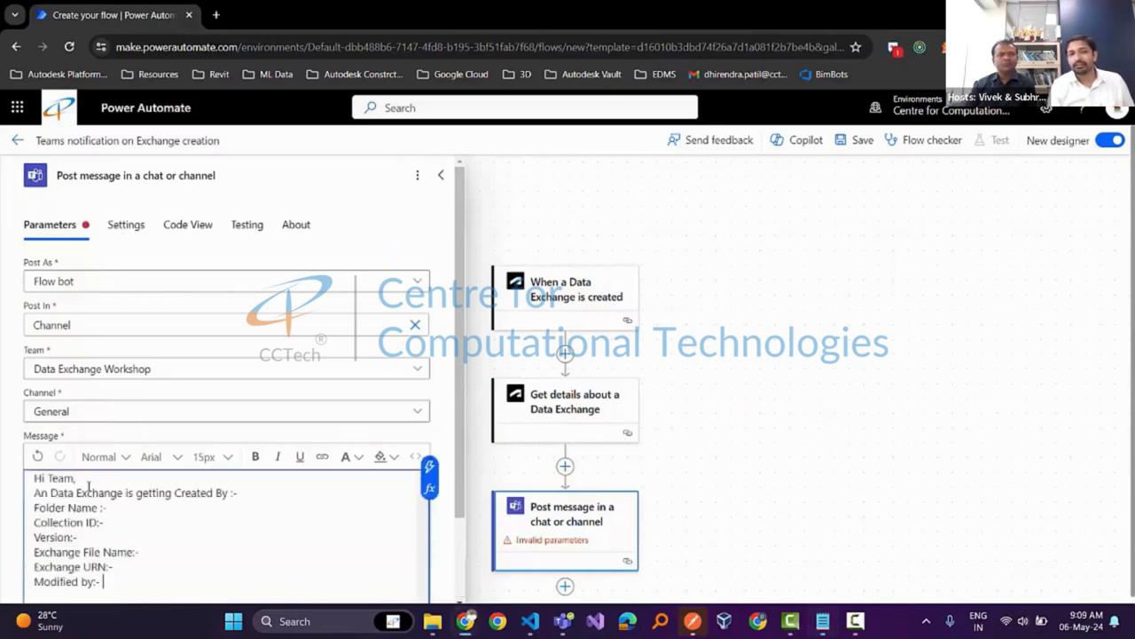
Insert the matching dynamic content value after each message label, starting with Created by, and save the flow.
left_click(265, 496)
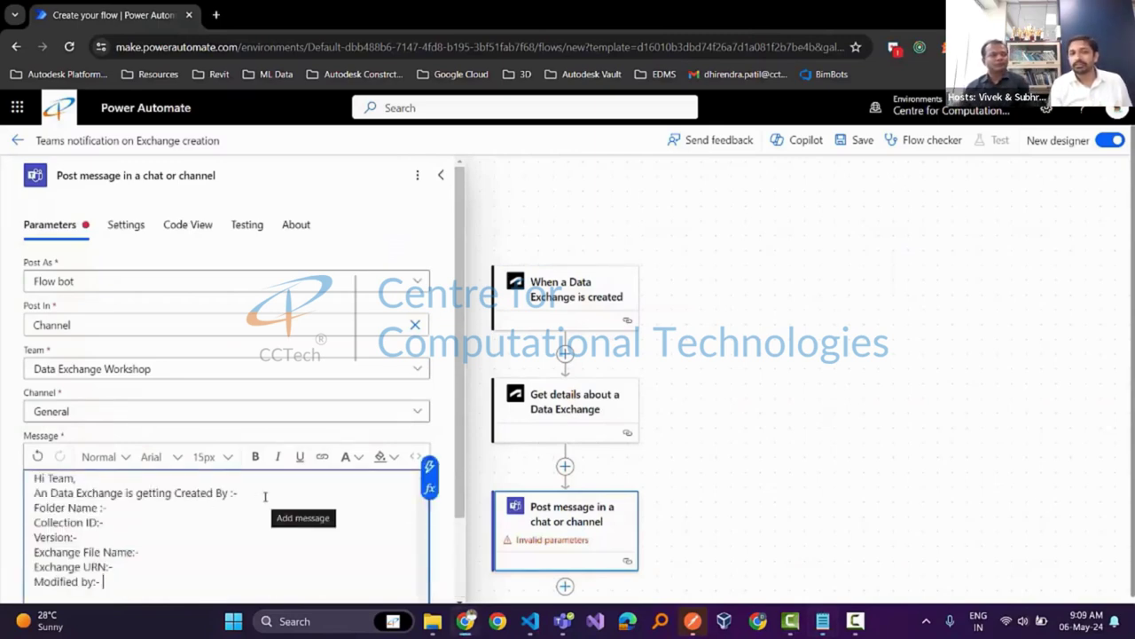
left_click(429, 467)
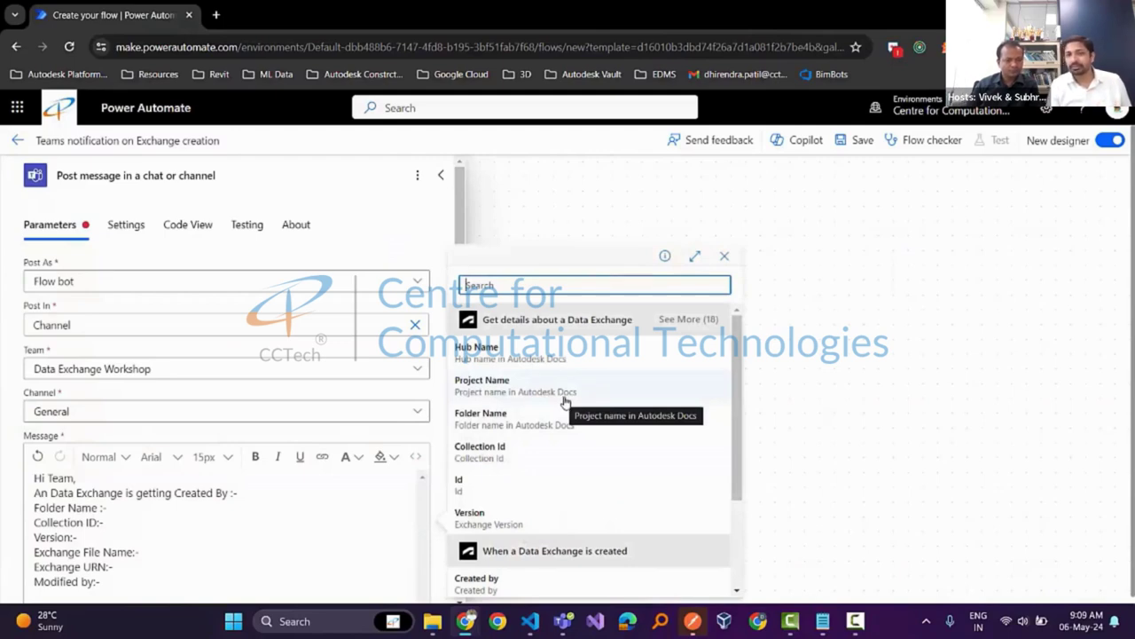
left_click(544, 583)
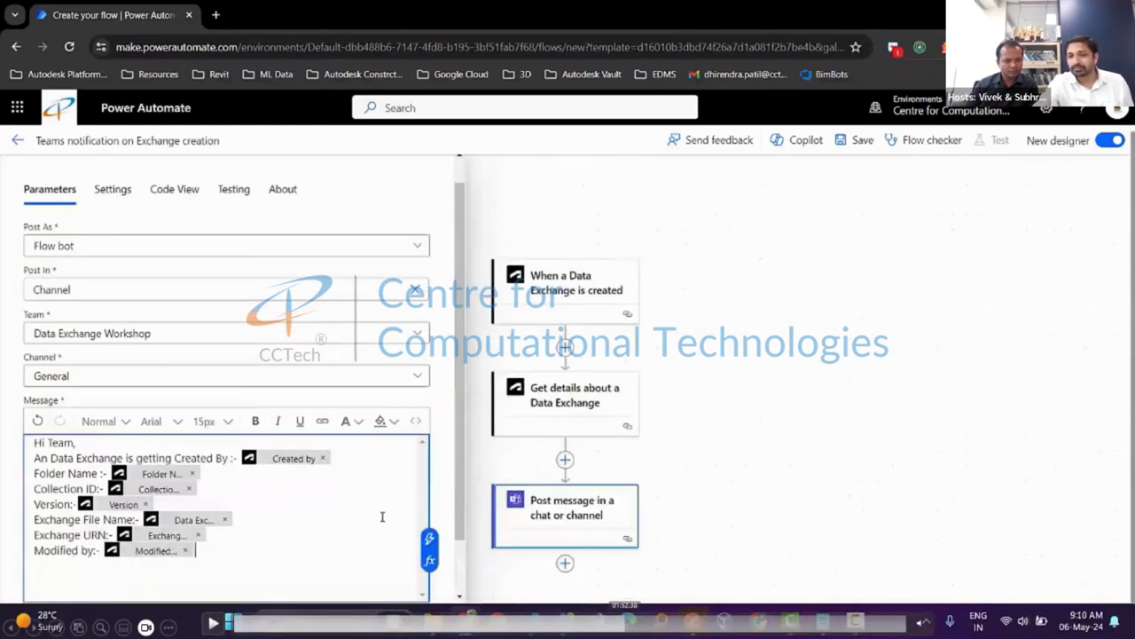
left_click(857, 142)
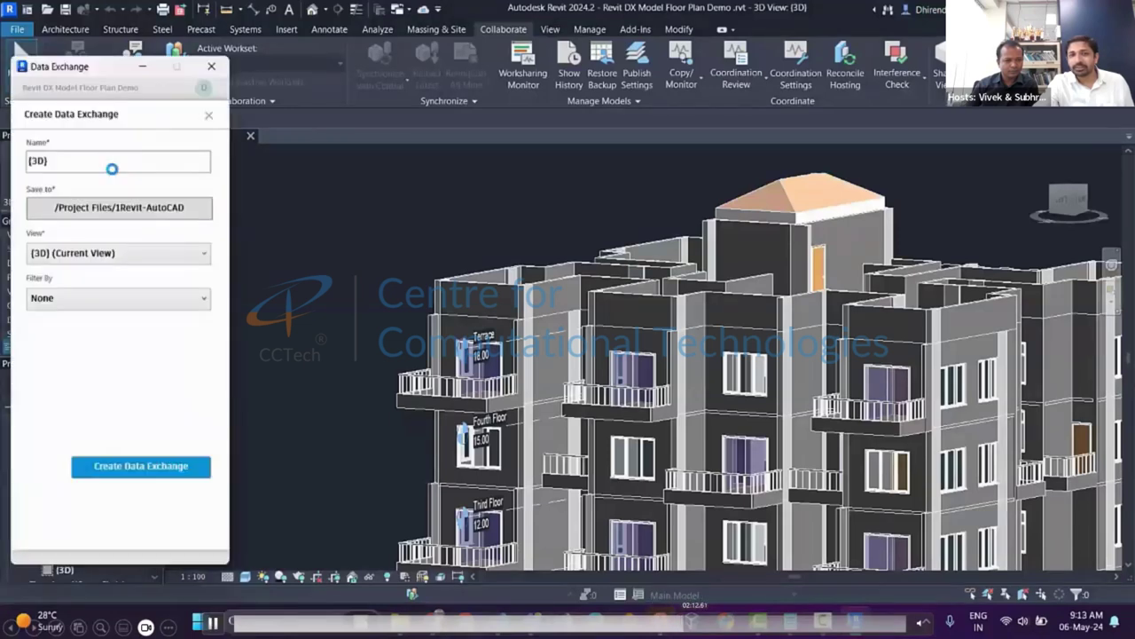
Name the data exchange Power Automate and create it from the current 3D view.
type("Power Automate")
left_click(140, 466)
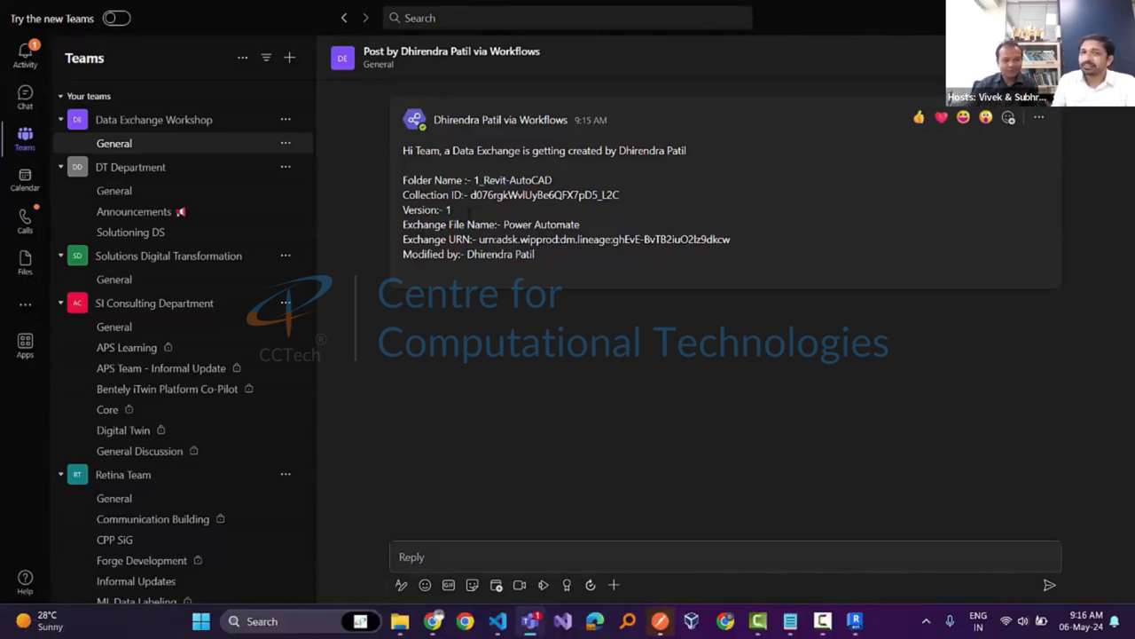
key("Escape")
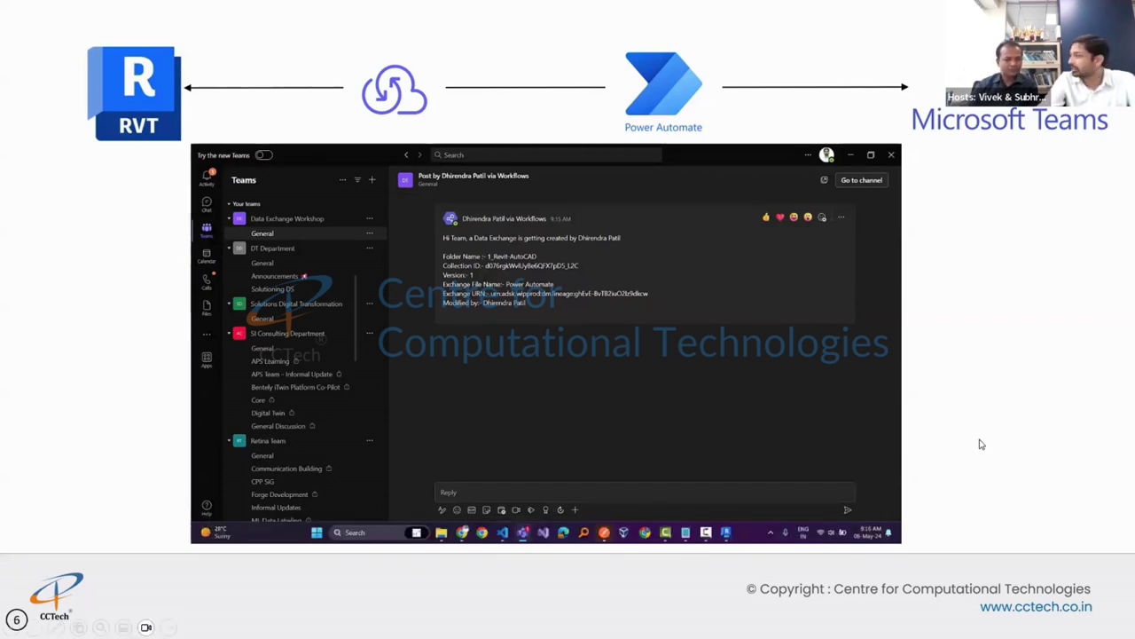
Switch to Power Automate and search the flow templates for autodesk.
key("alt+Tab")
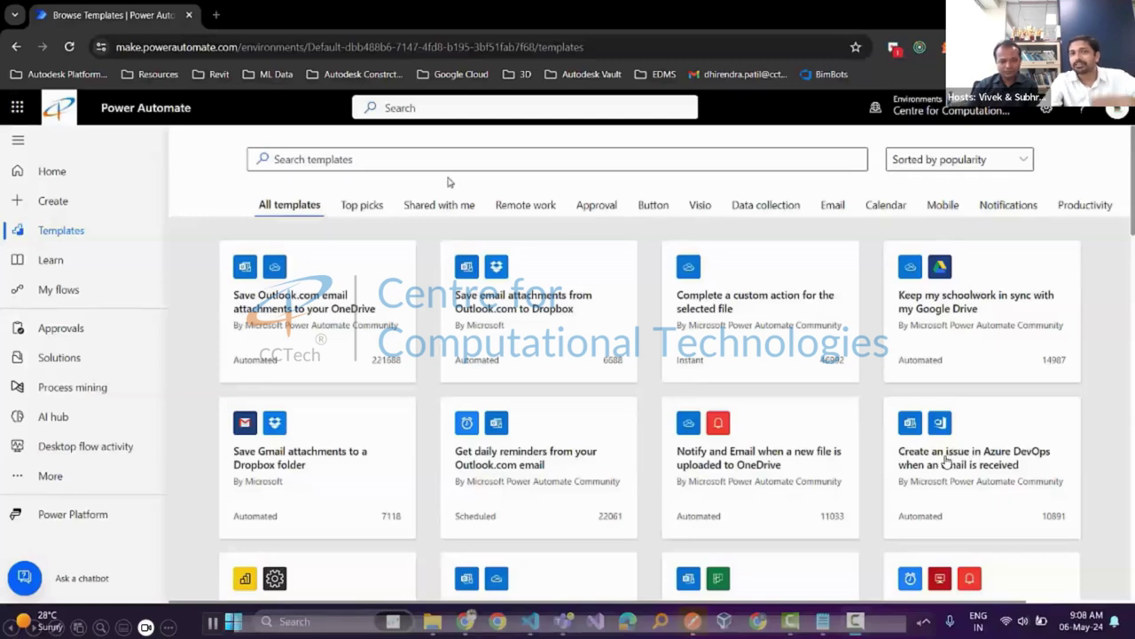
left_click(452, 160)
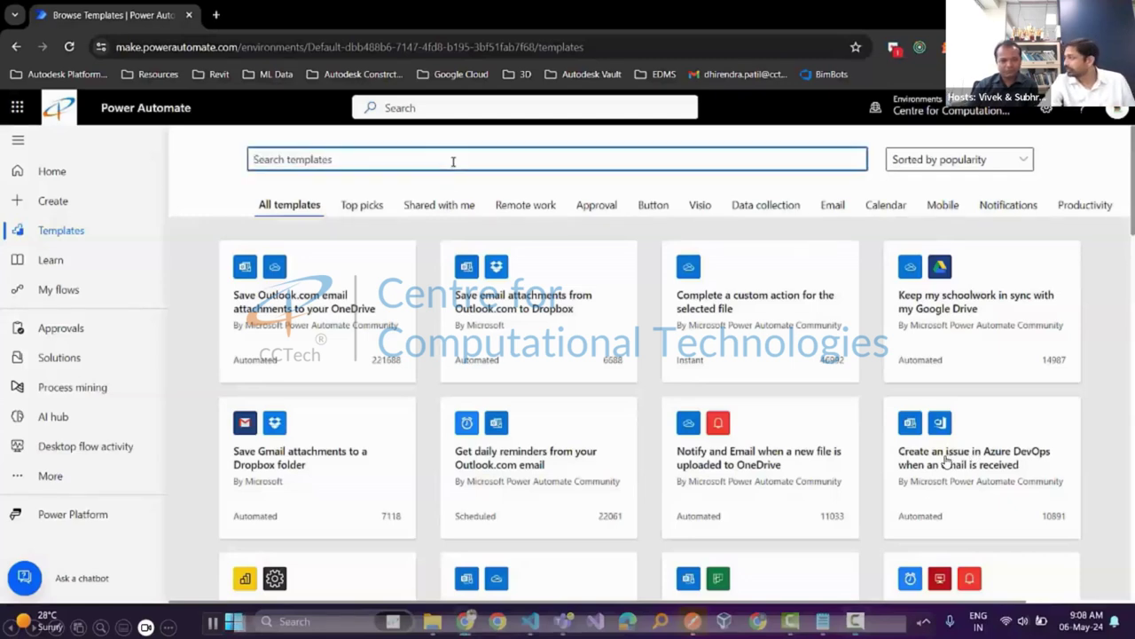
type("autodesk")
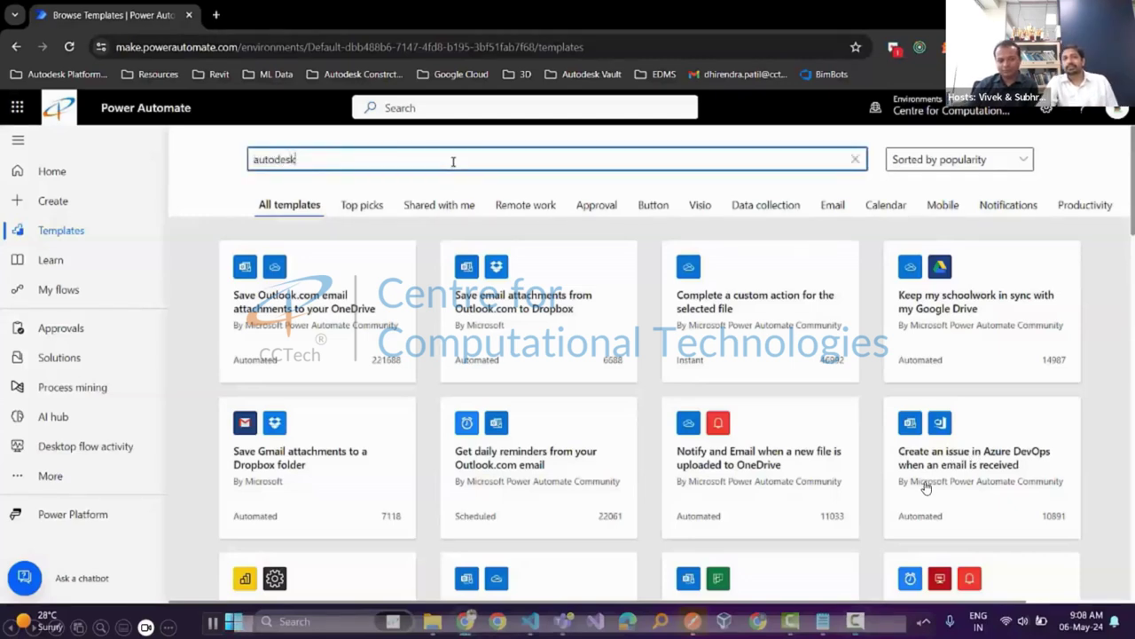
key("alt+Tab")
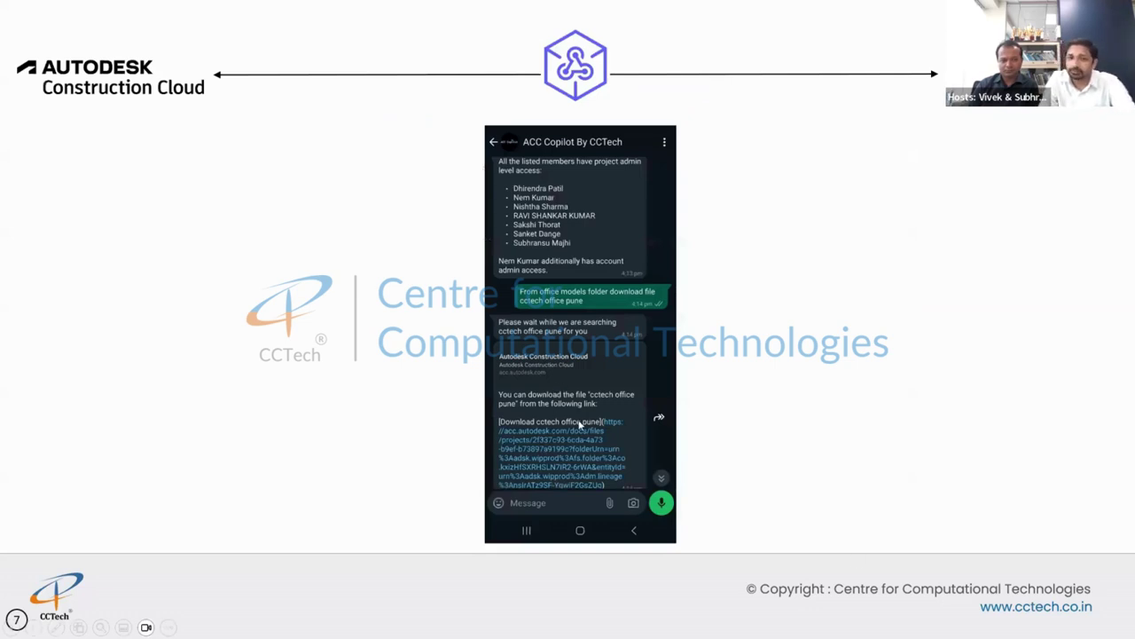
left_click(619, 437)
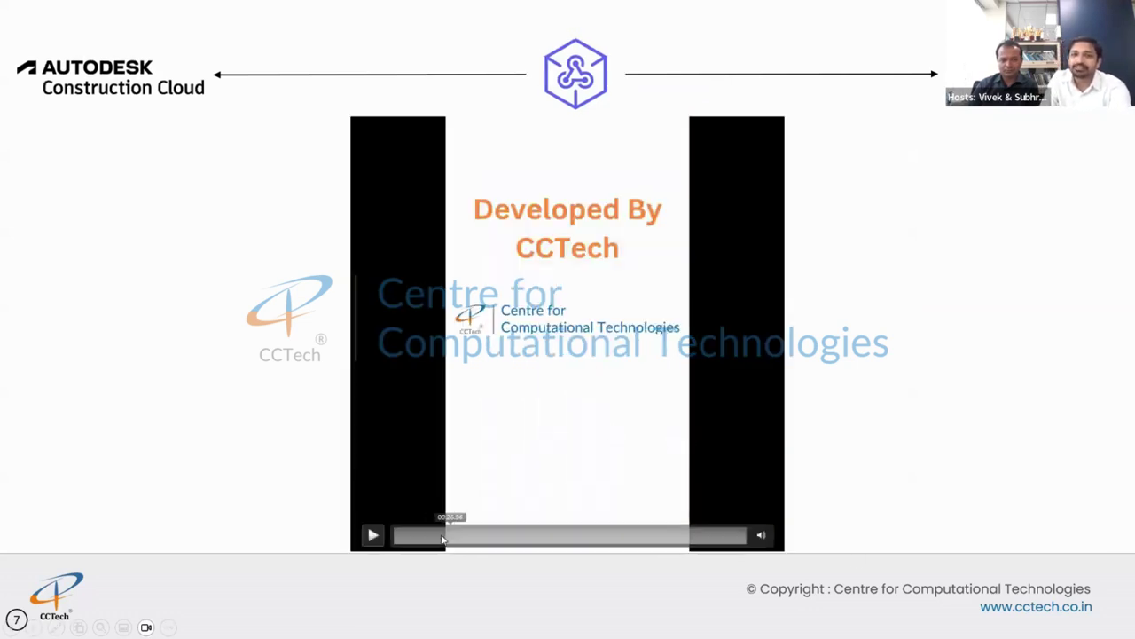
left_click(372, 534)
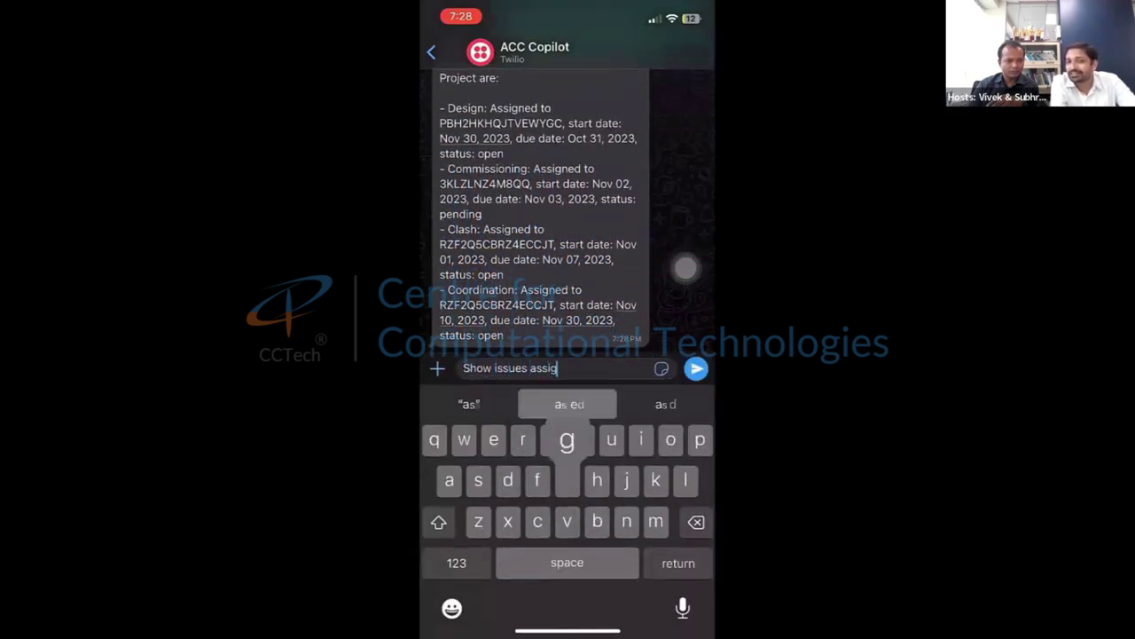
Send ACC Copilot the message "Show issues assigned to me for project ResidentialTower".
type("Resi")
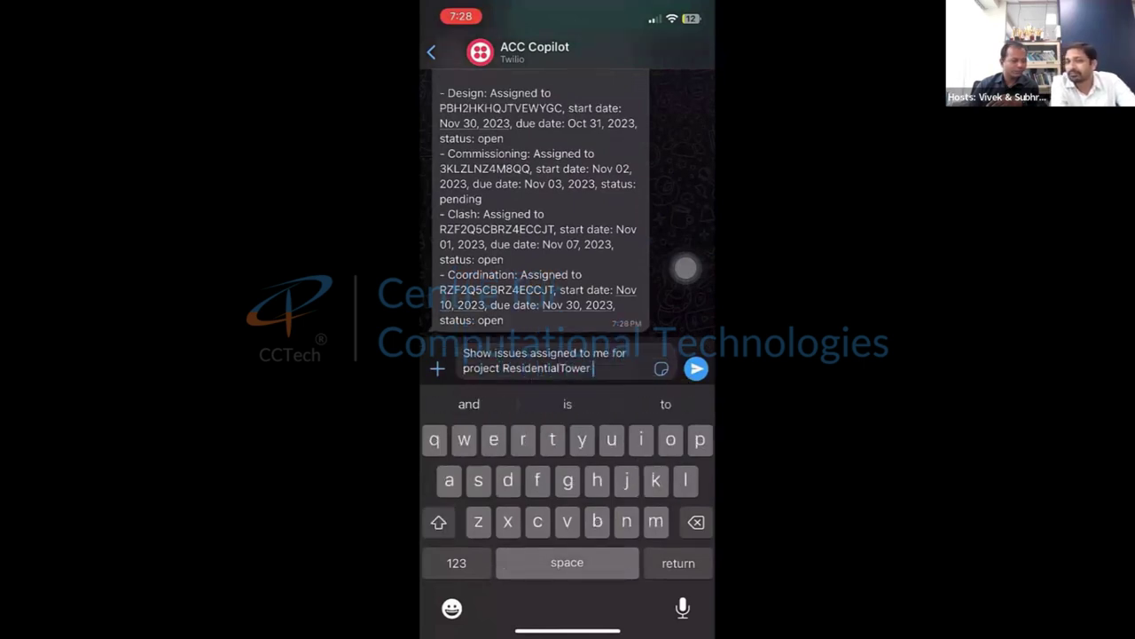
type("dentialTower")
left_click(697, 368)
scroll(568, 266, "up", 3)
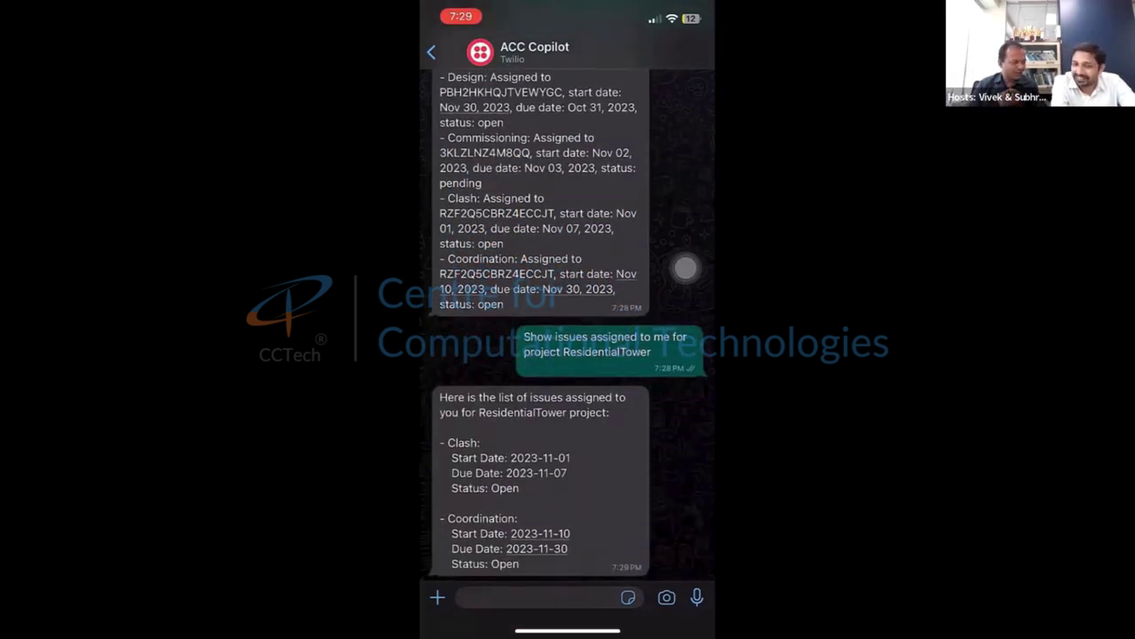
Ask ACC Copilot "Which is my next issue to work on ?".
left_click(463, 596)
type("Wh")
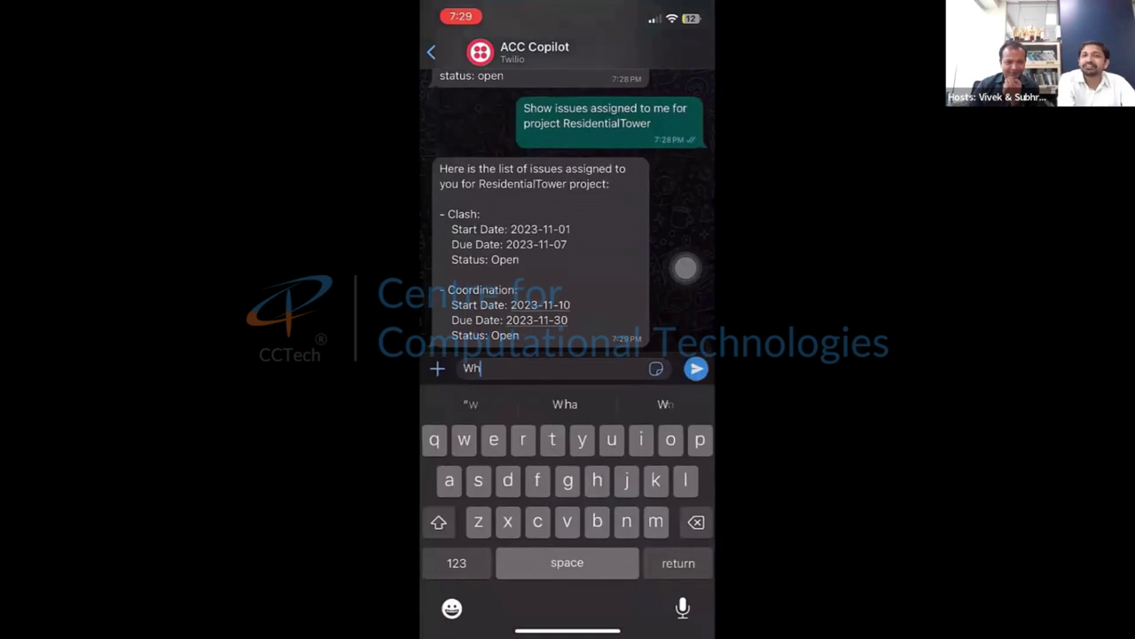
type("ich is my next issue to work on ?")
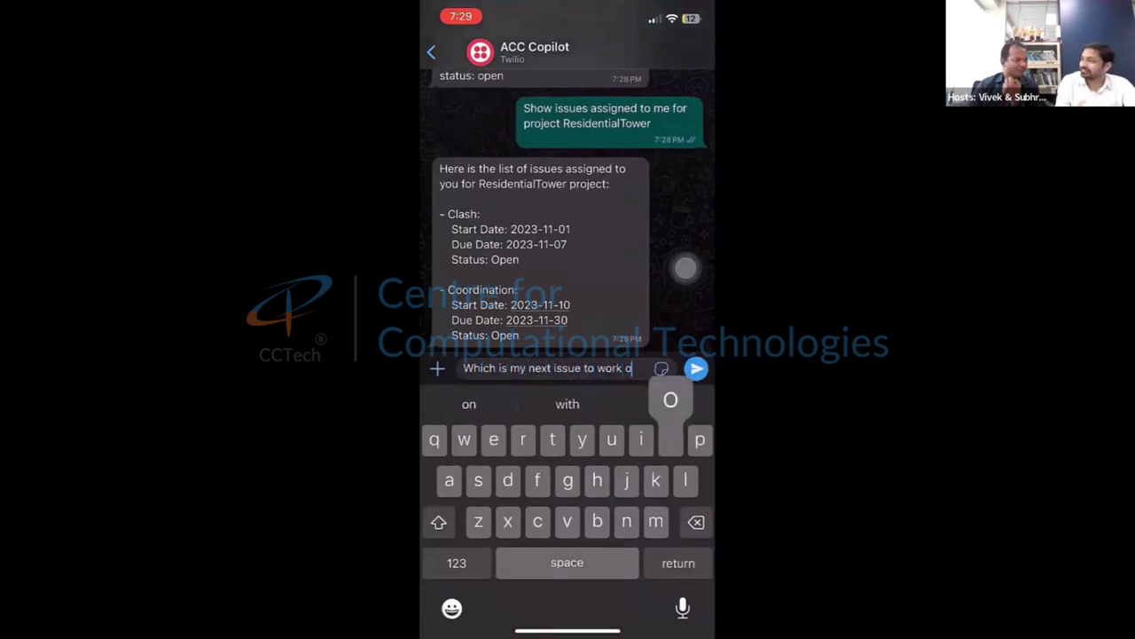
left_click(697, 368)
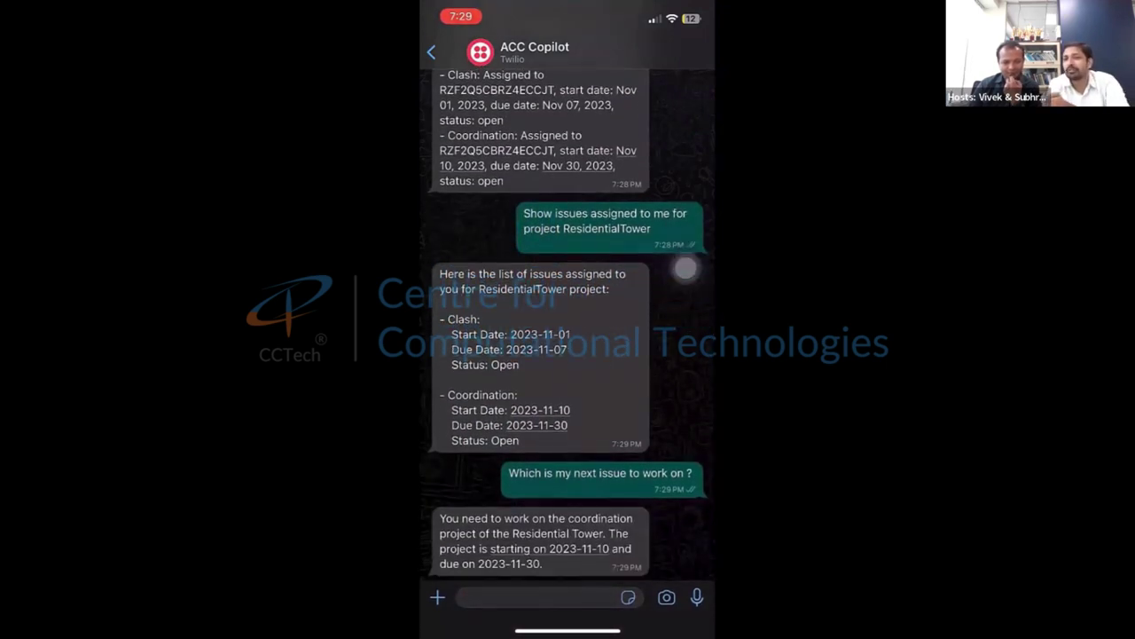
Send ACC Copilot the request "Give me name of members of project ResidentialTower folder Architecture".
left_click(533, 597)
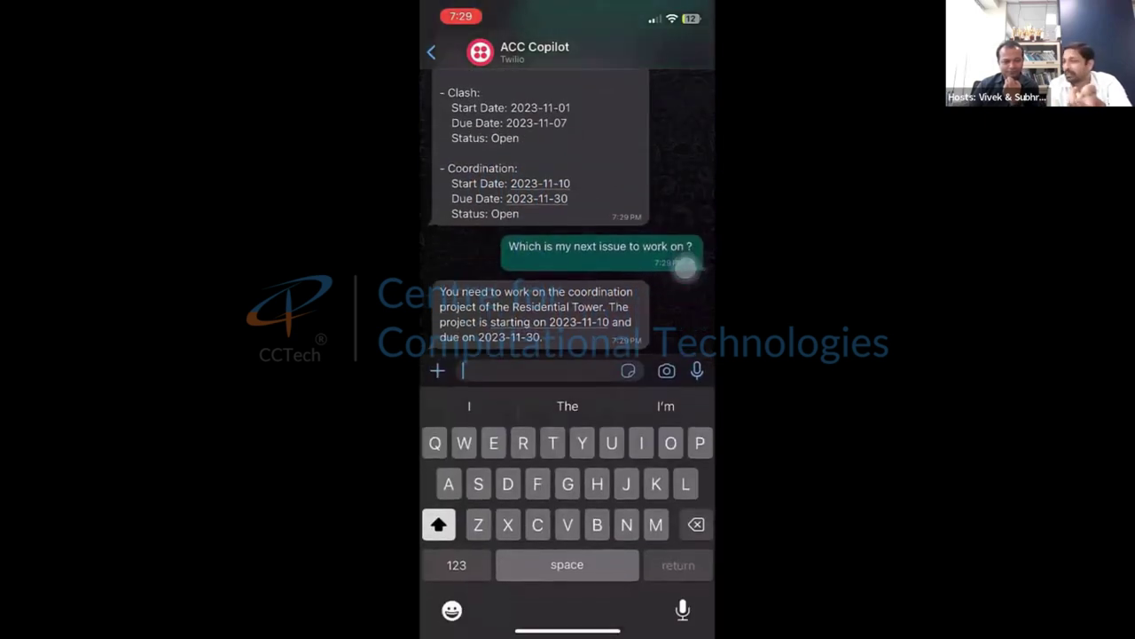
type("Give me name of")
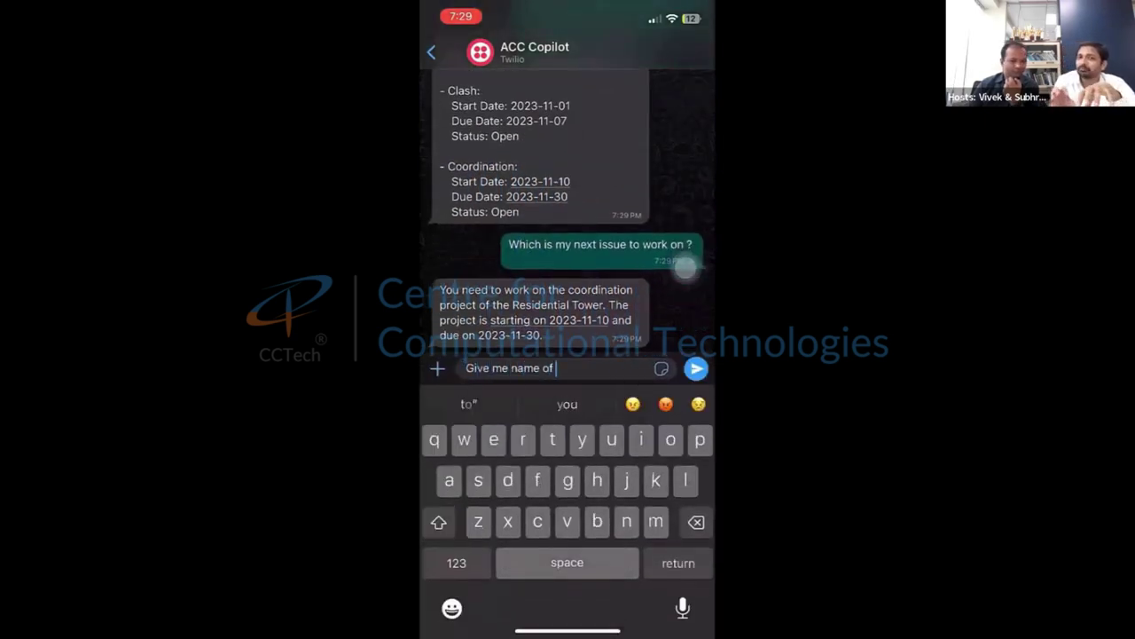
type(" members of project ")
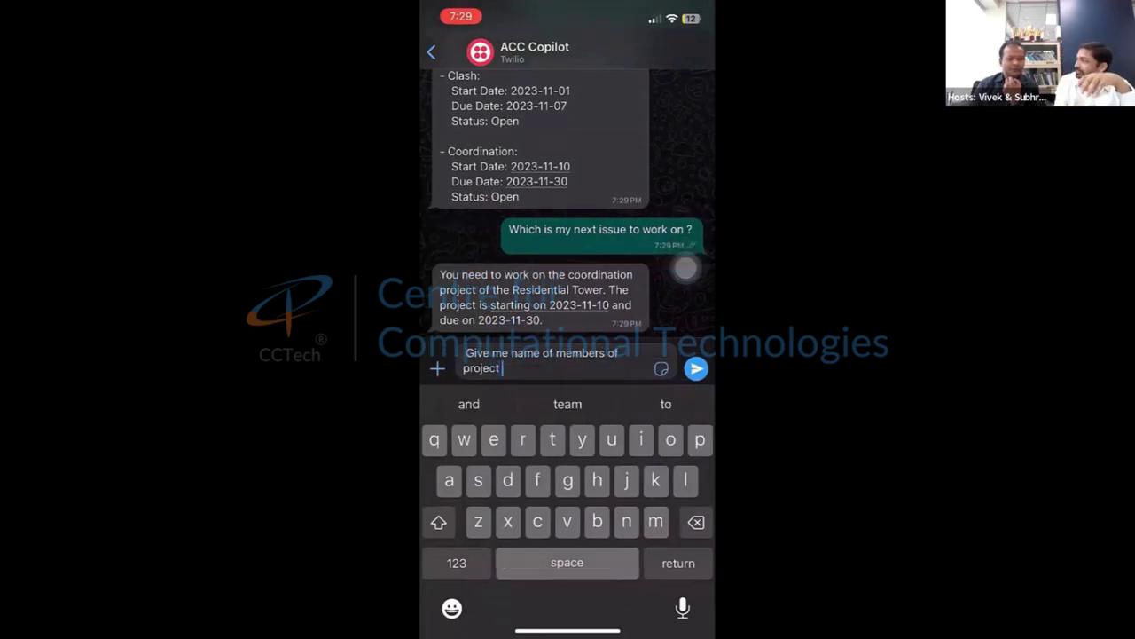
type("ResidentialTower fo")
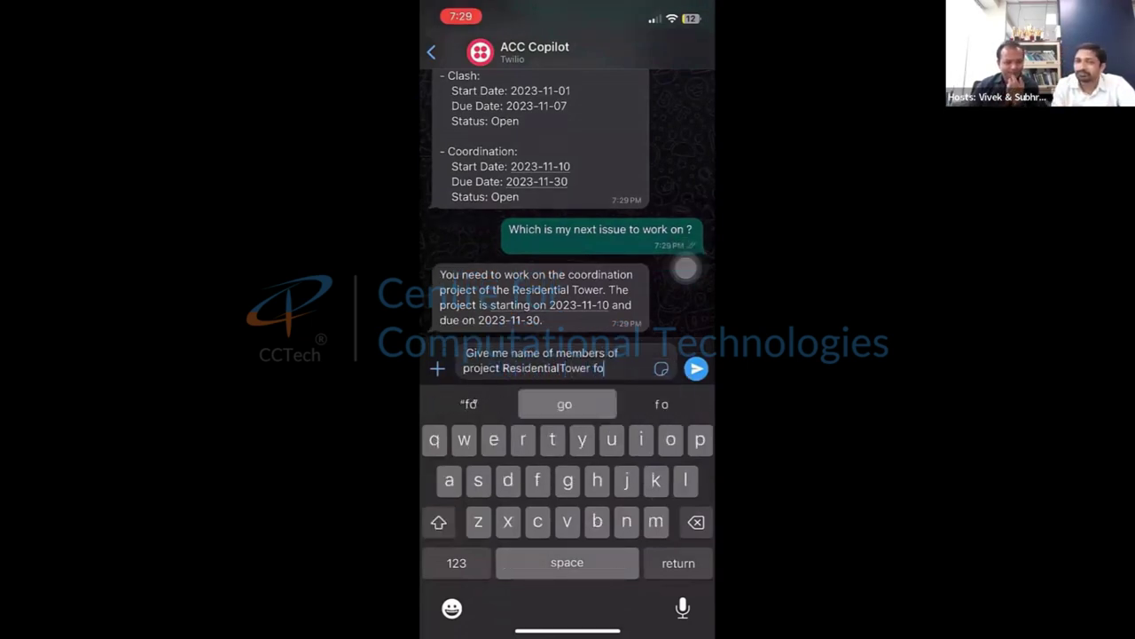
type("lder Architecture")
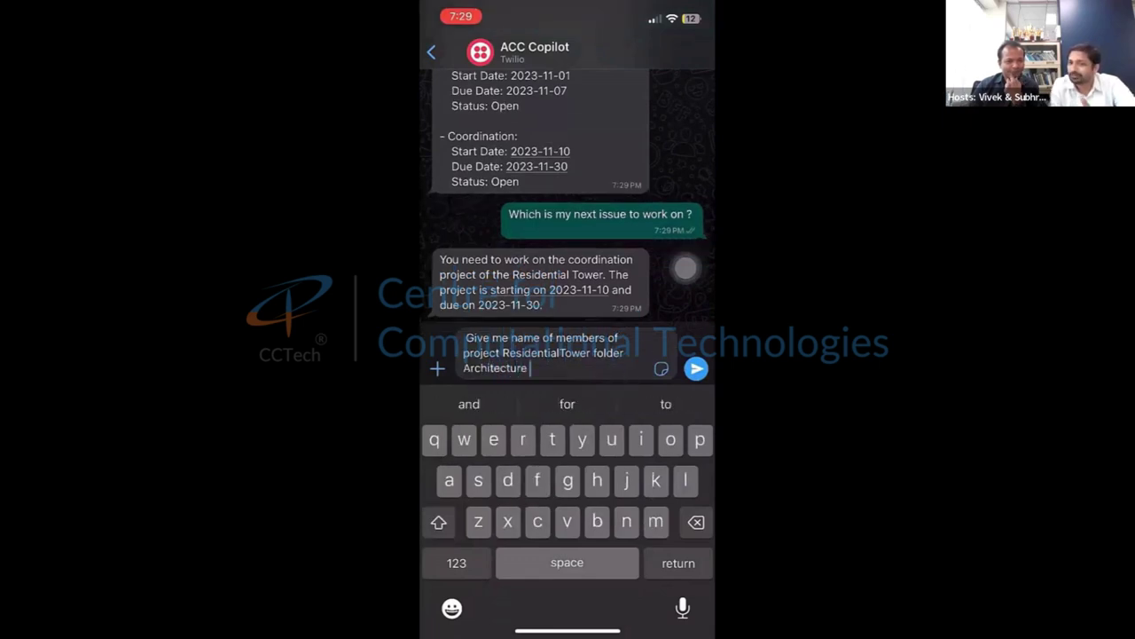
left_click(697, 368)
scroll(567, 212, "up", 2)
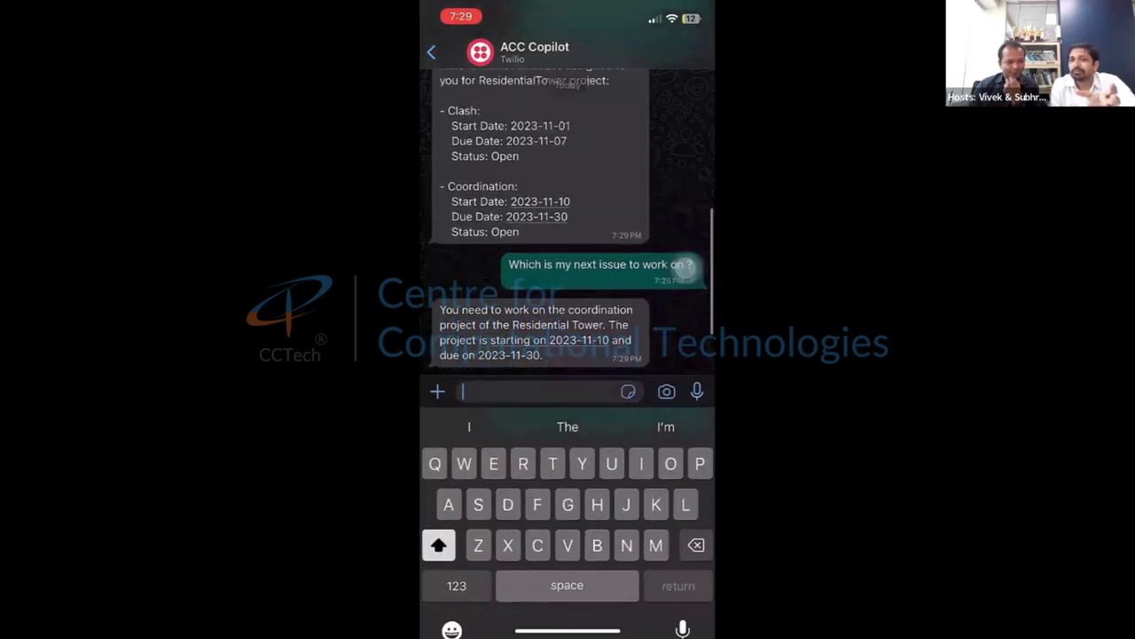
scroll(568, 266, "up", 3)
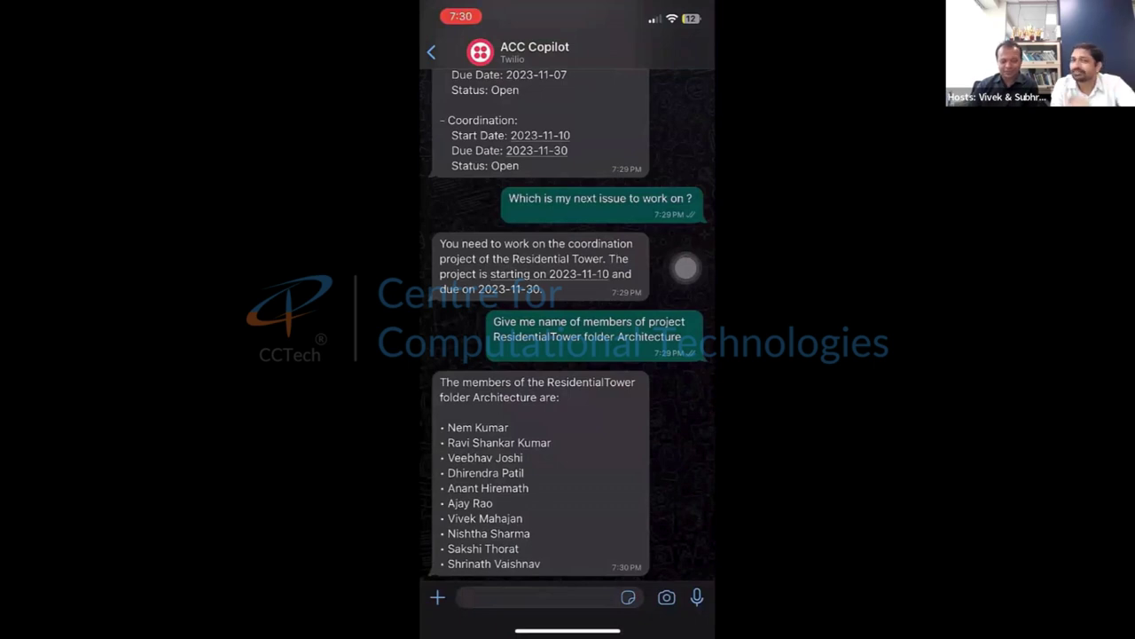
Send ACC Copilot the request "Provide member information for ResidentialTower account".
left_click(532, 597)
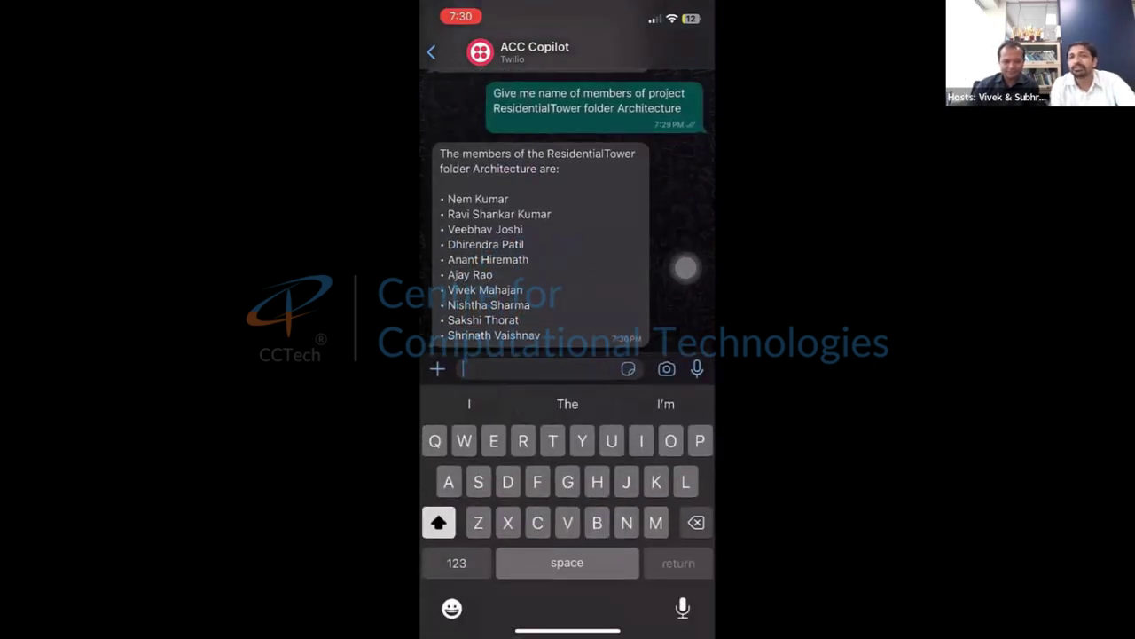
type("Provide member information ")
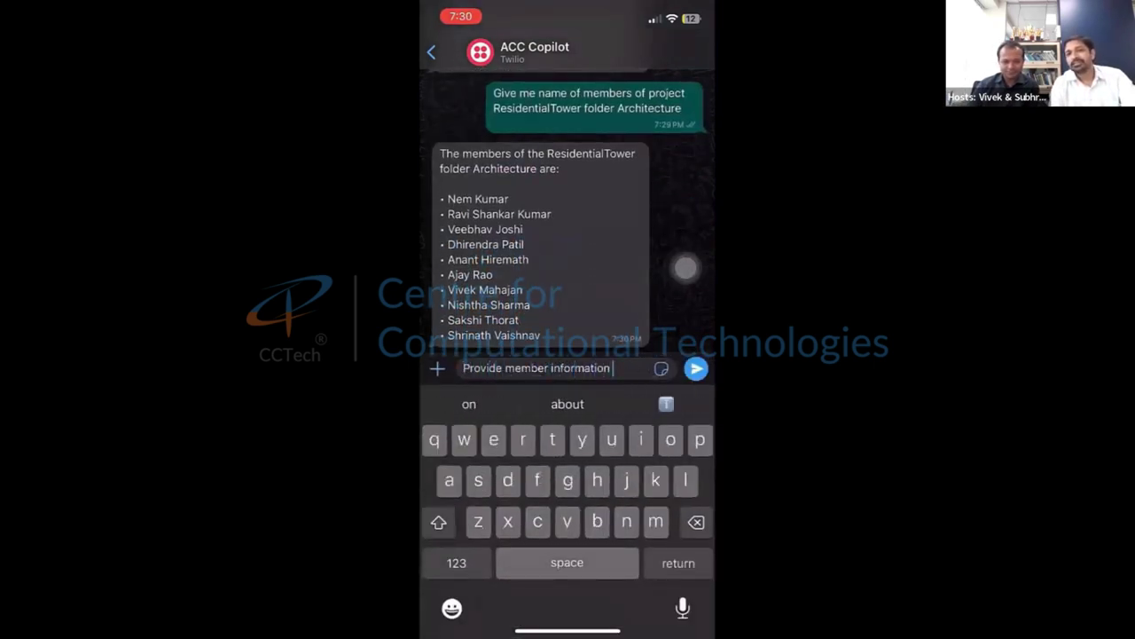
type("for ResidentialTo")
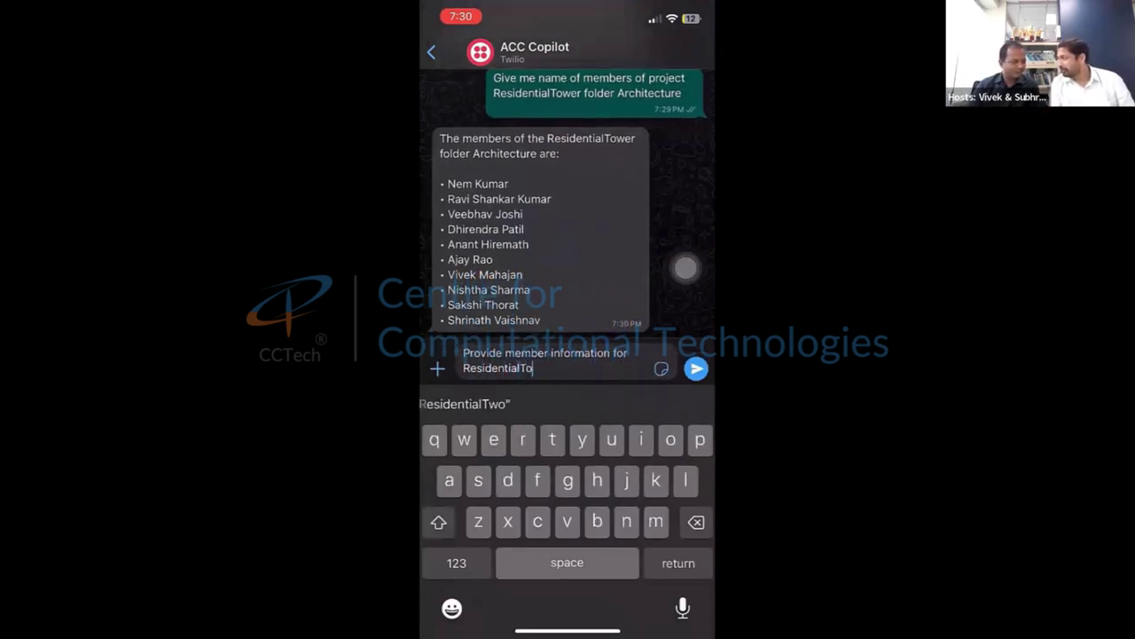
type("wer account")
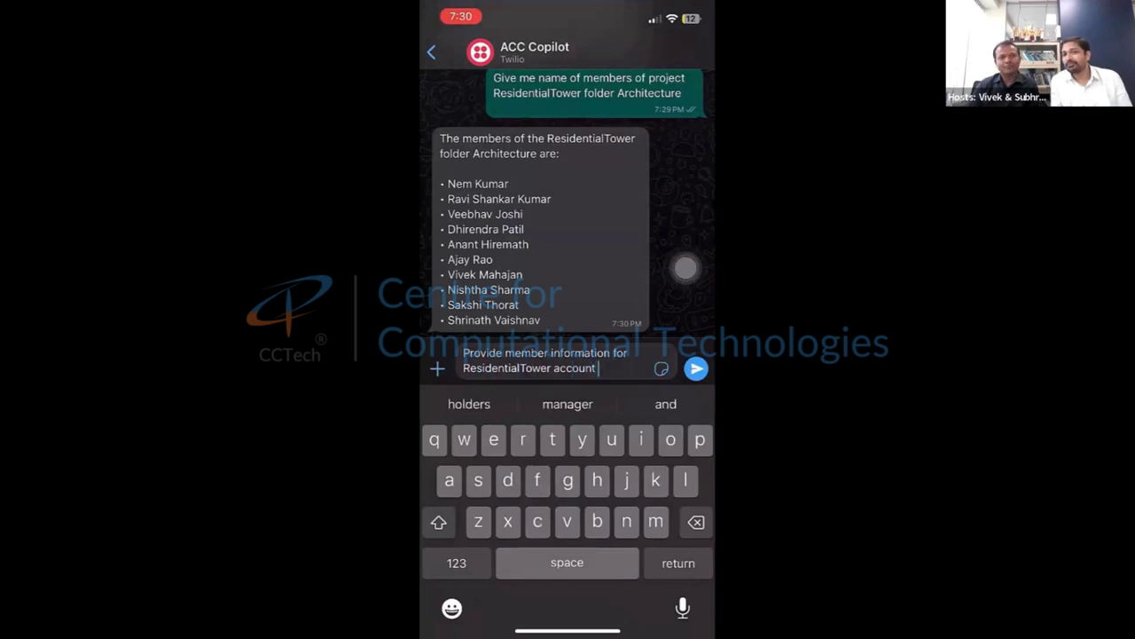
left_click(696, 368)
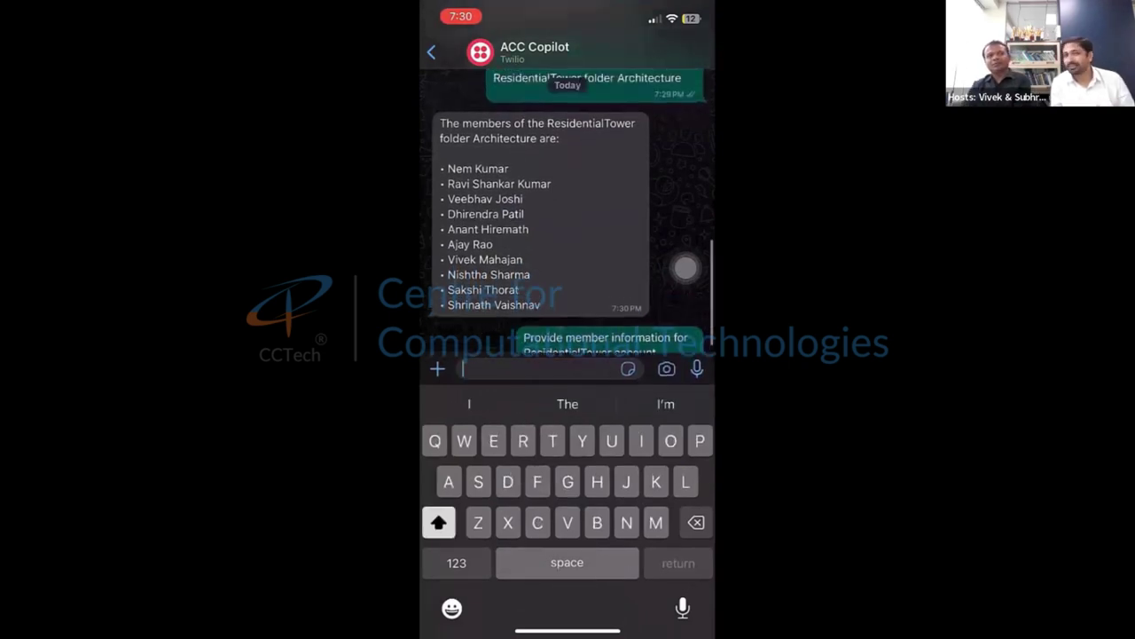
left_click(686, 268)
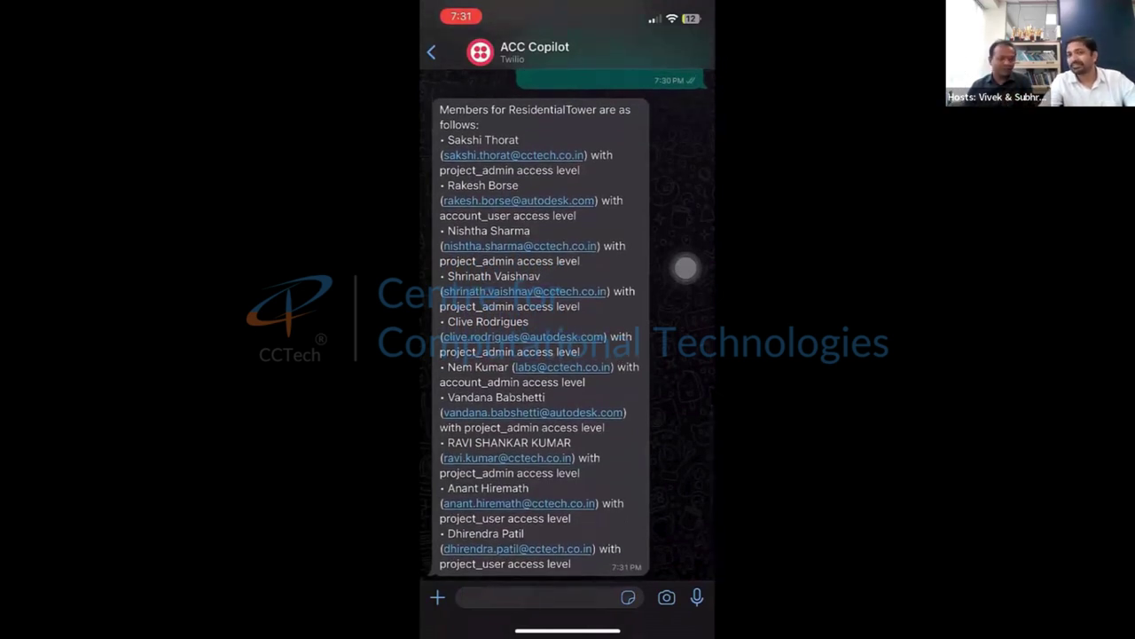
mouse_move(735, 477)
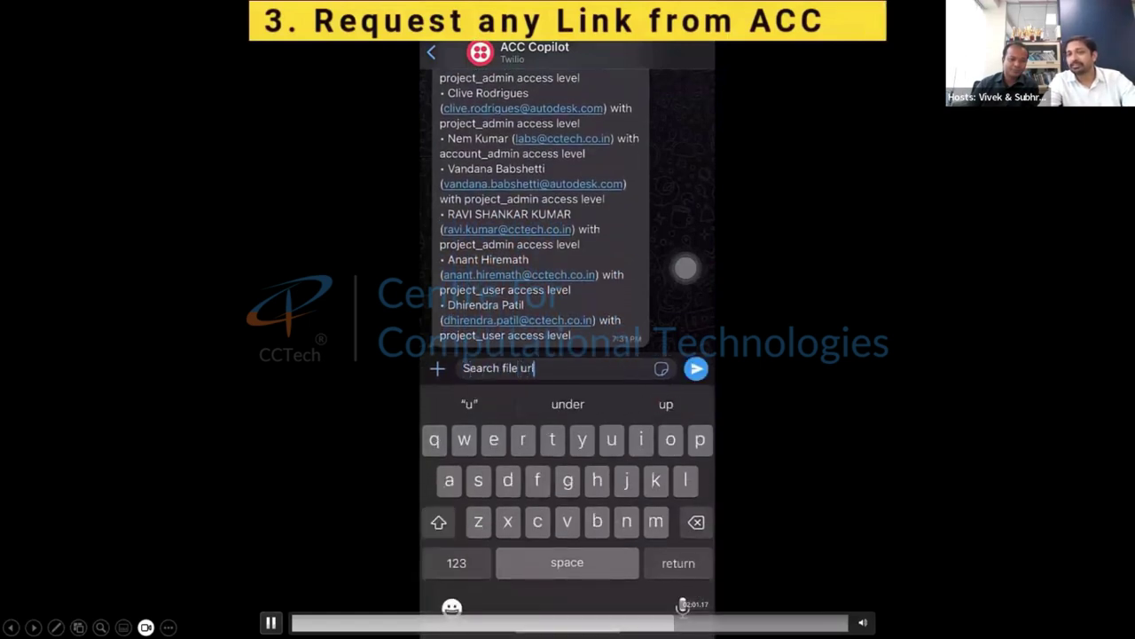
key("space")
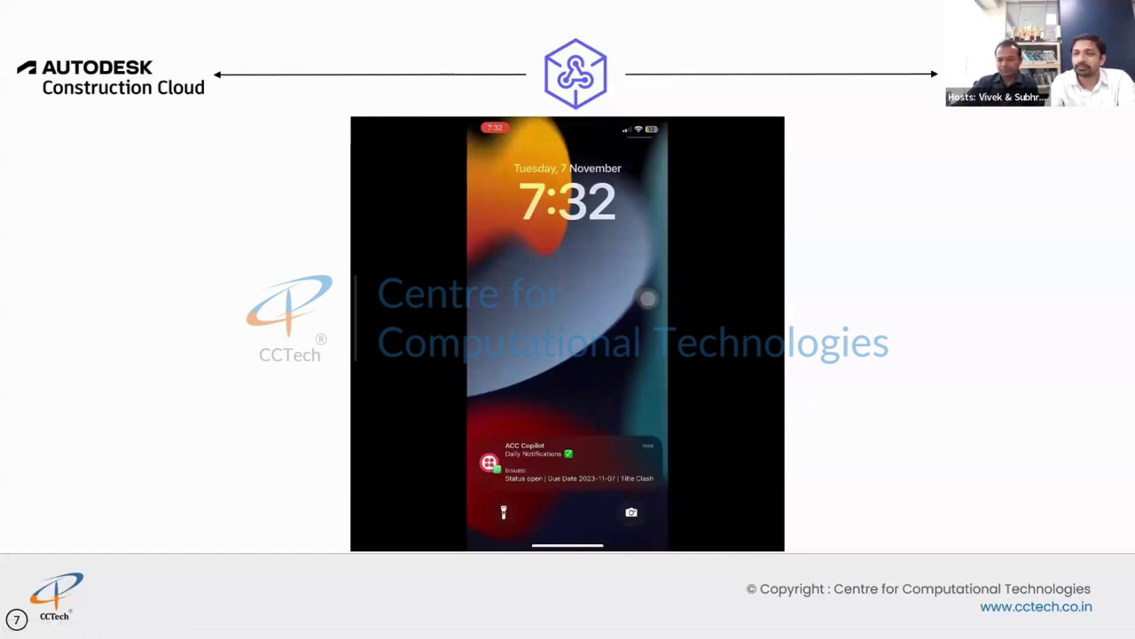
key("Right")
key("Right")
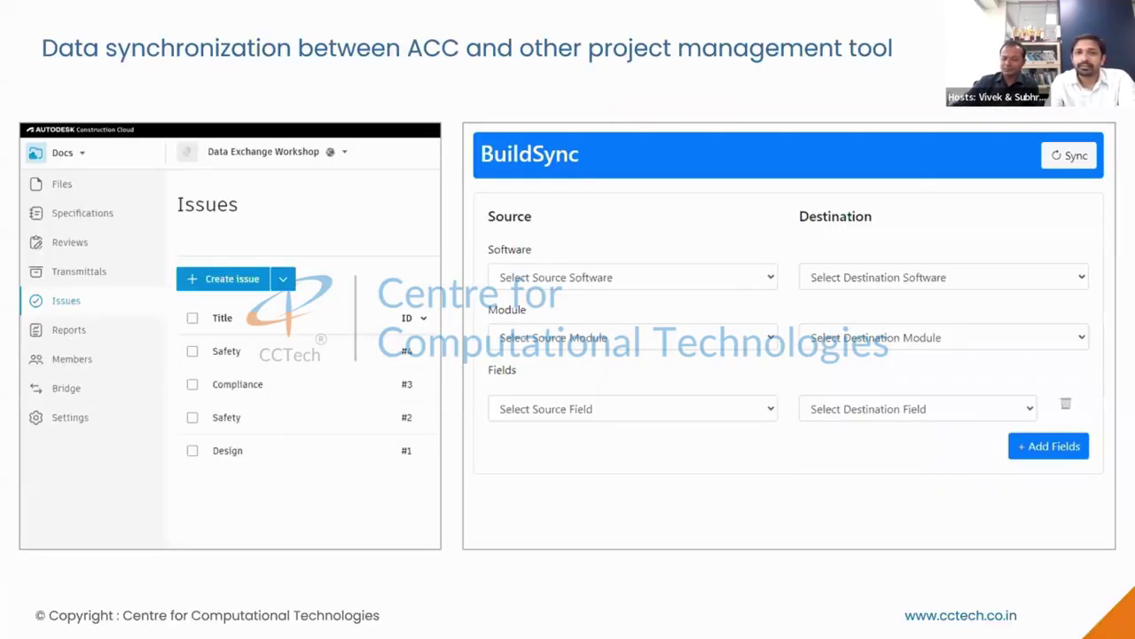
key("Right")
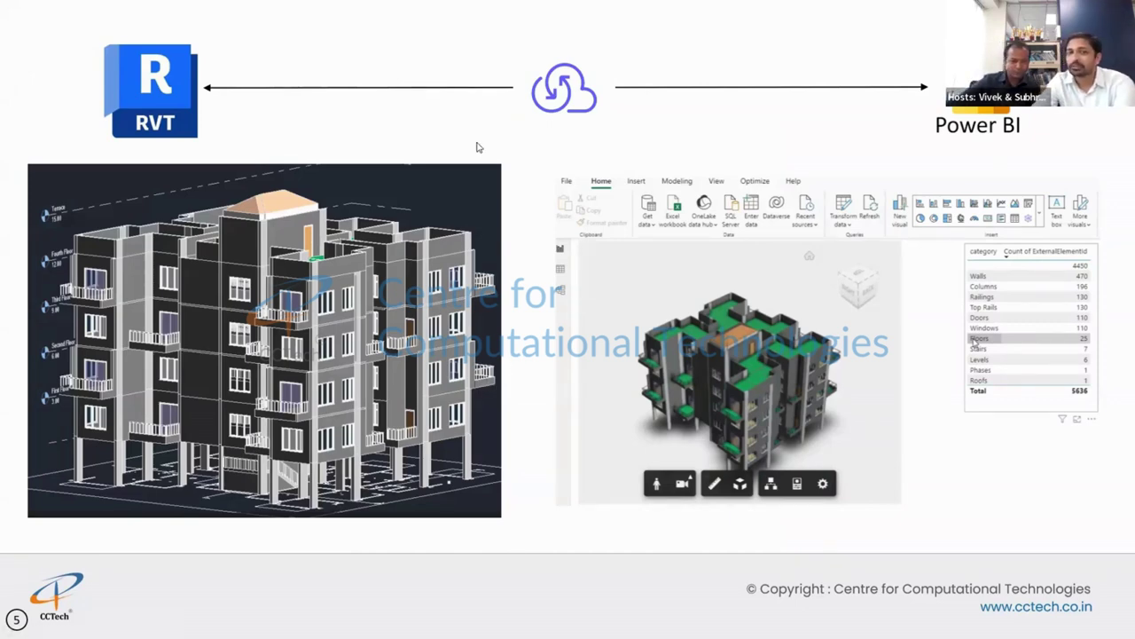
key("Page_Down")
left_click(203, 521)
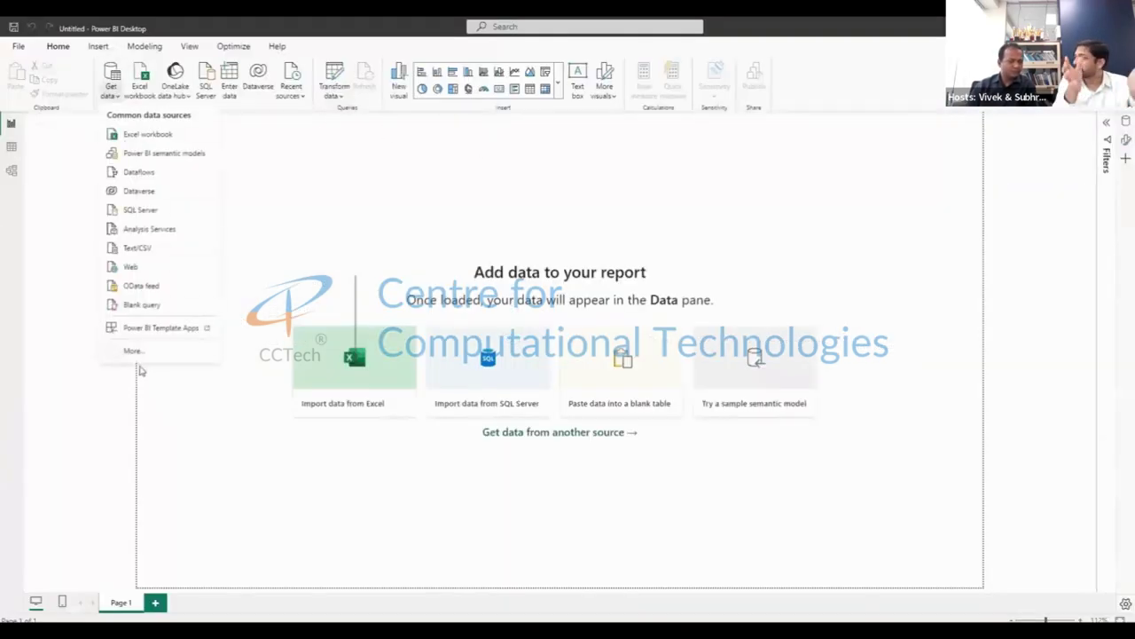
In Power BI Desktop, find the Autodesk Data Connector for PowerBI (Beta) data source, start connecting to it and accept the third-party service notice.
left_click(133, 352)
left_click(410, 177)
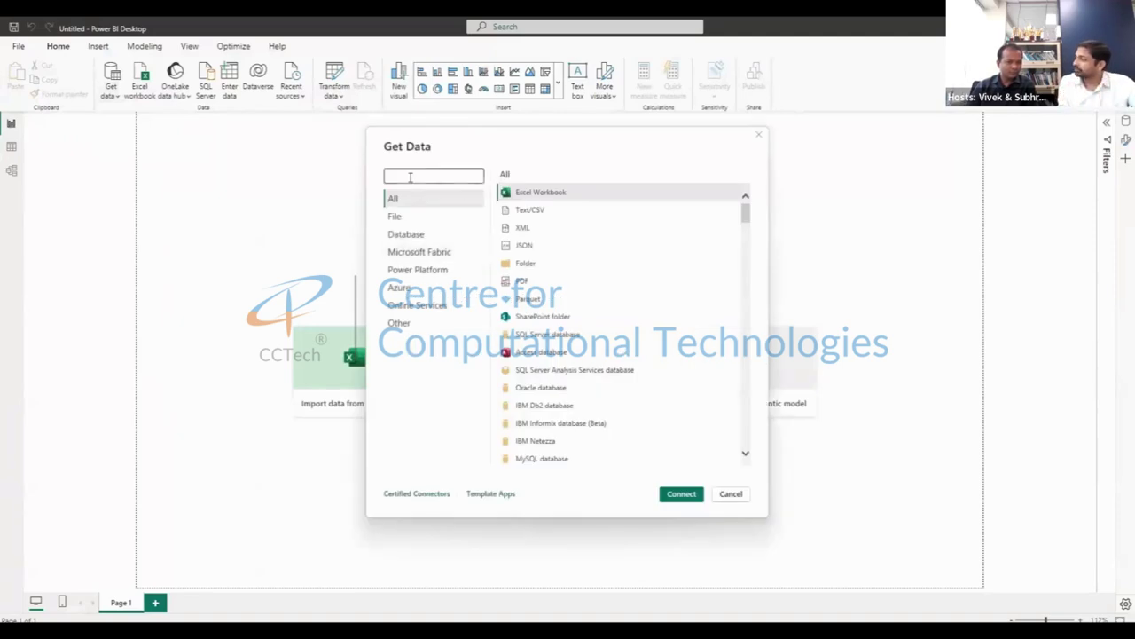
type("Autode")
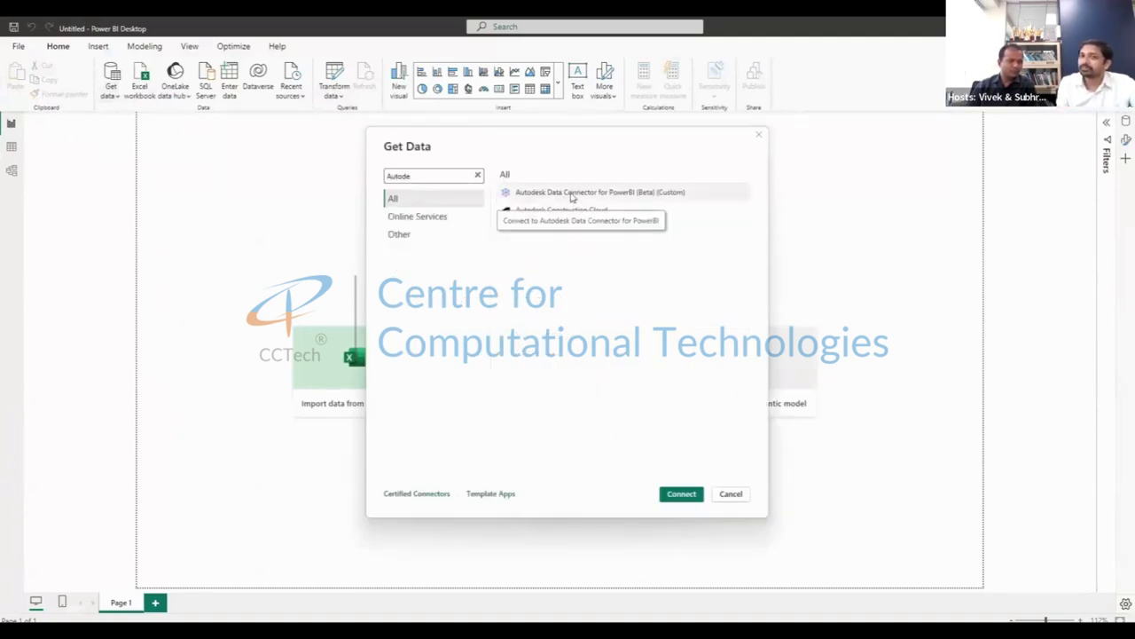
left_click(568, 192)
left_click(683, 493)
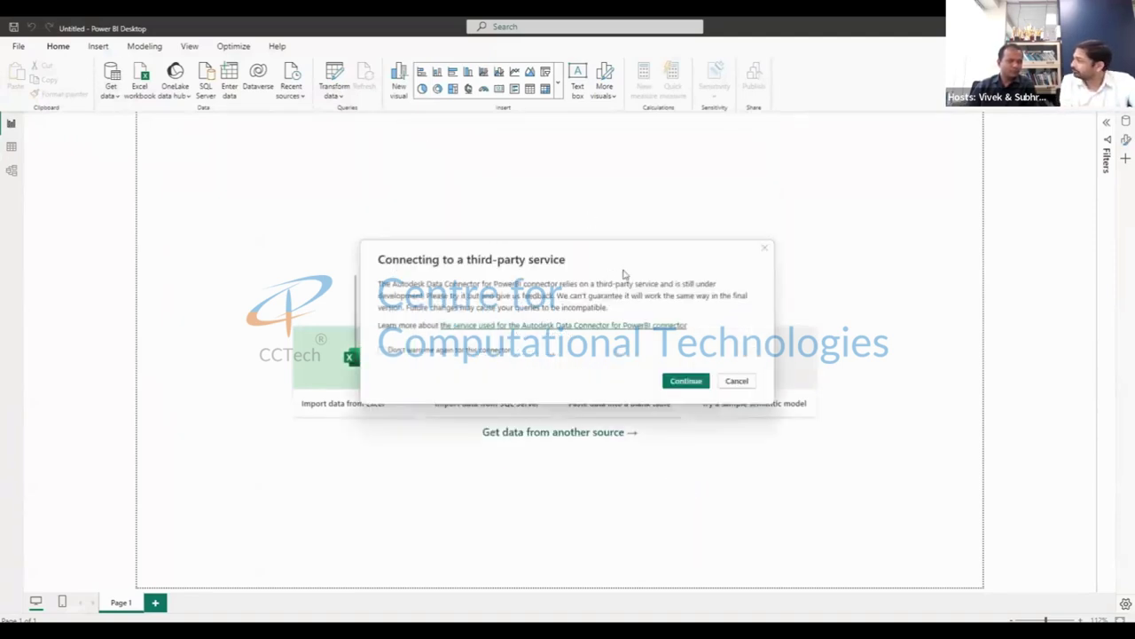
left_click(686, 380)
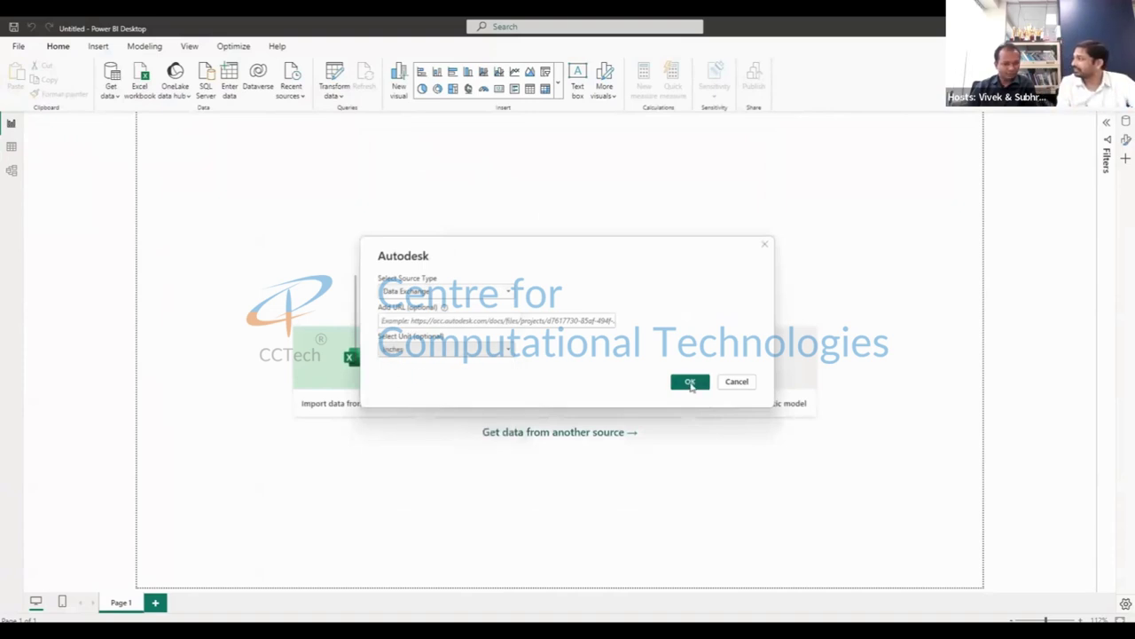
Connect to Data Exchange in inches and expand CCTech, Data Exchange Workshop, Project Files, down to the 5_PowerBI folder.
left_click(691, 385)
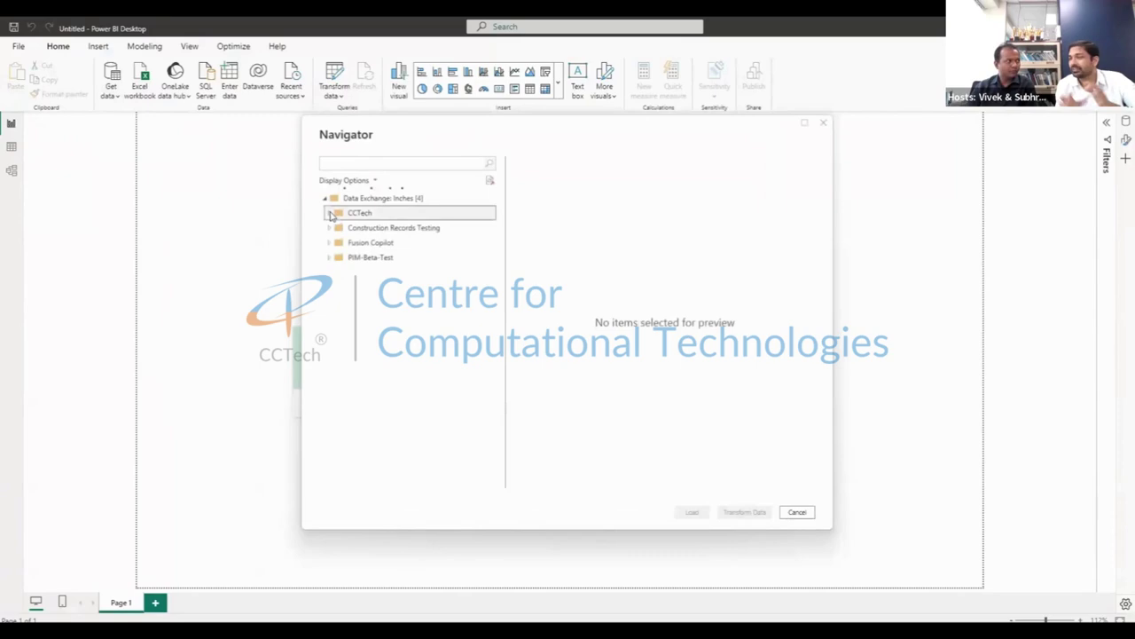
left_click(330, 214)
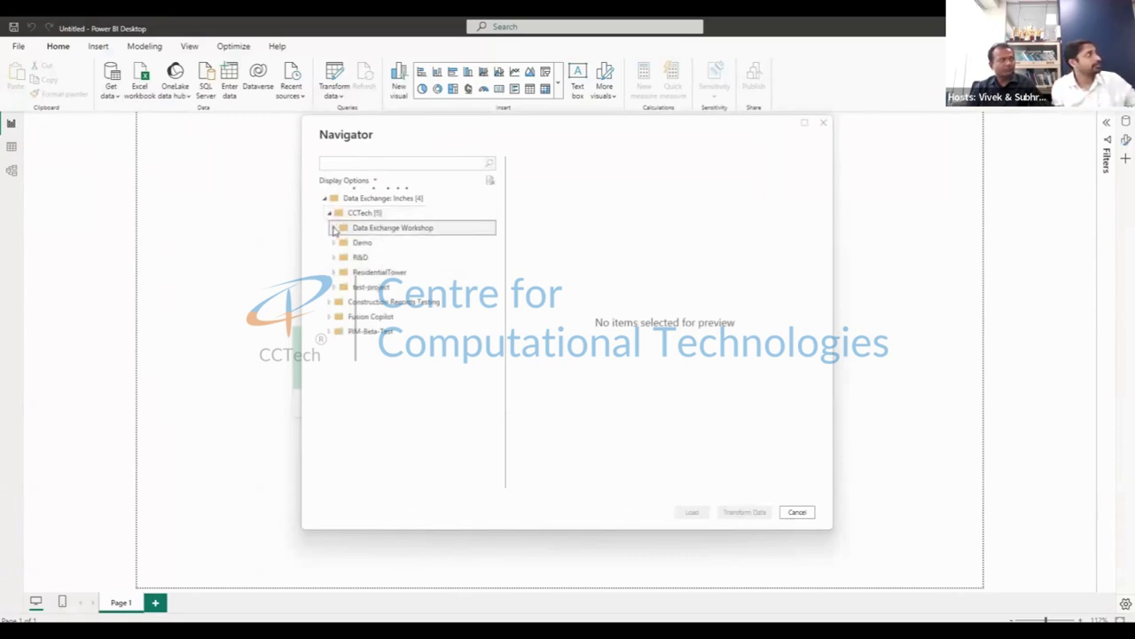
left_click(334, 228)
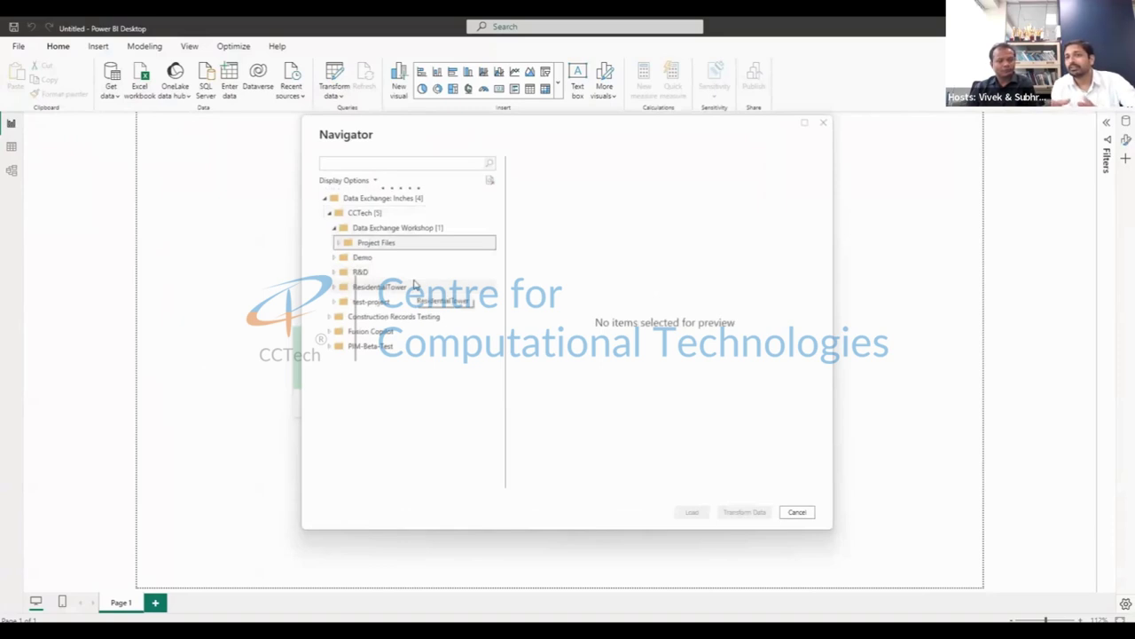
left_click(339, 242)
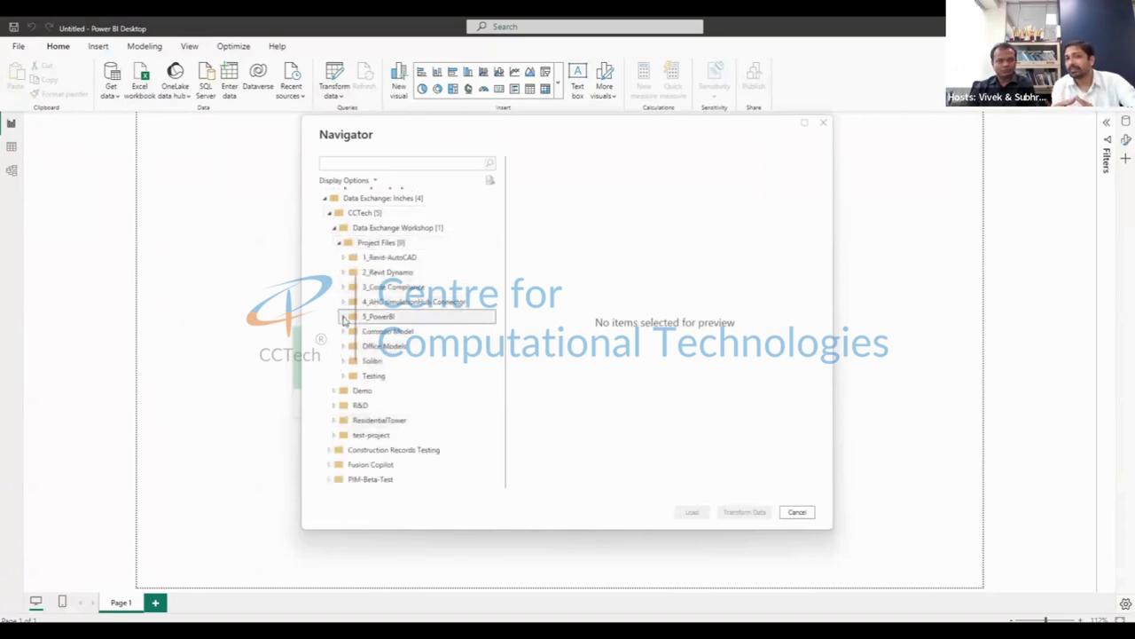
left_click(345, 317)
Load the Demo exchange from the 5_PowerBI folder into the report and expand the Demo table's fields.
left_click(387, 334)
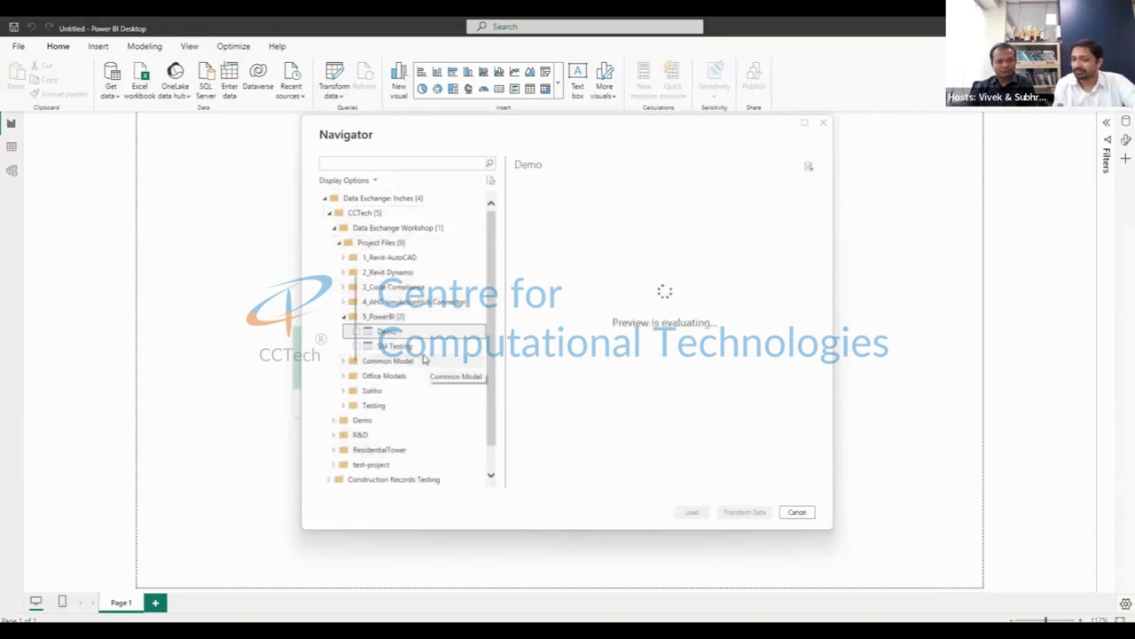
left_click(356, 331)
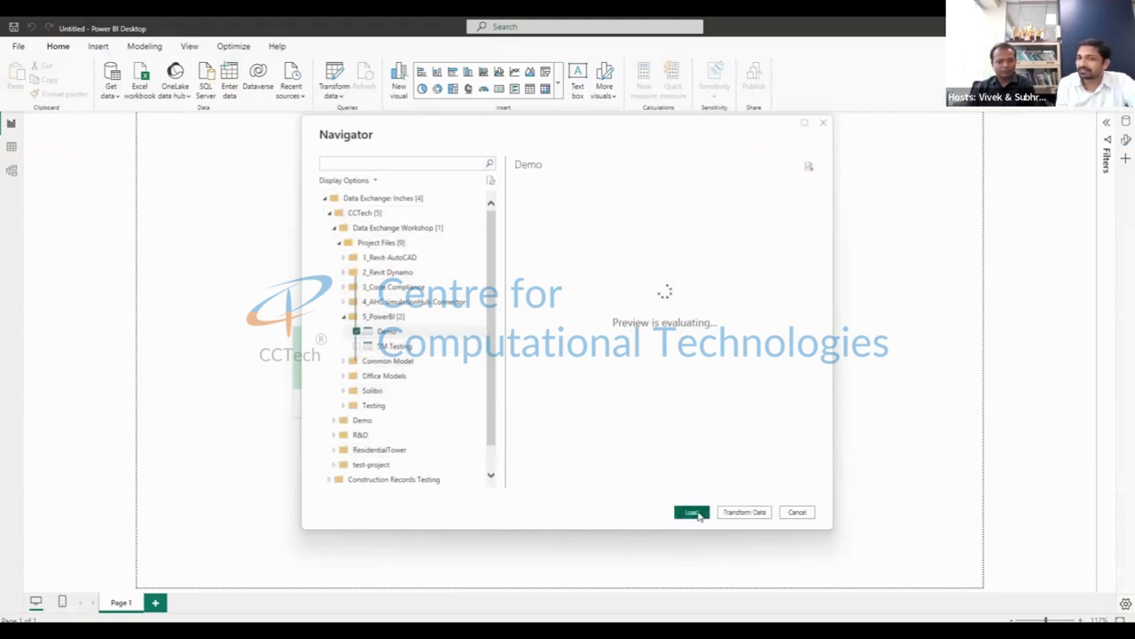
left_click(697, 515)
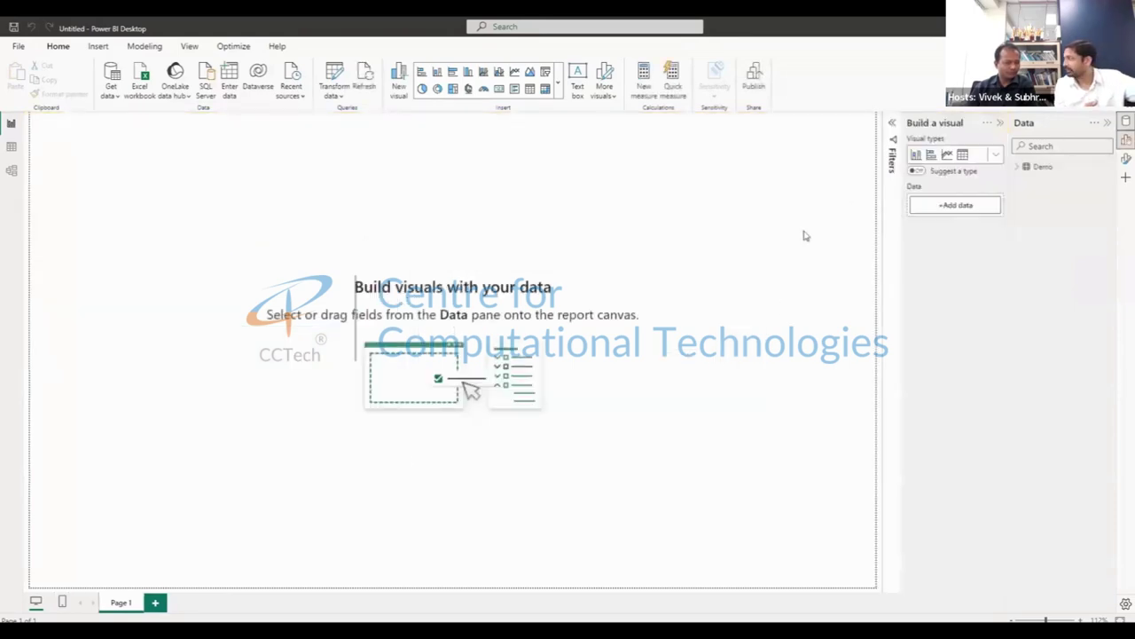
left_click(1019, 168)
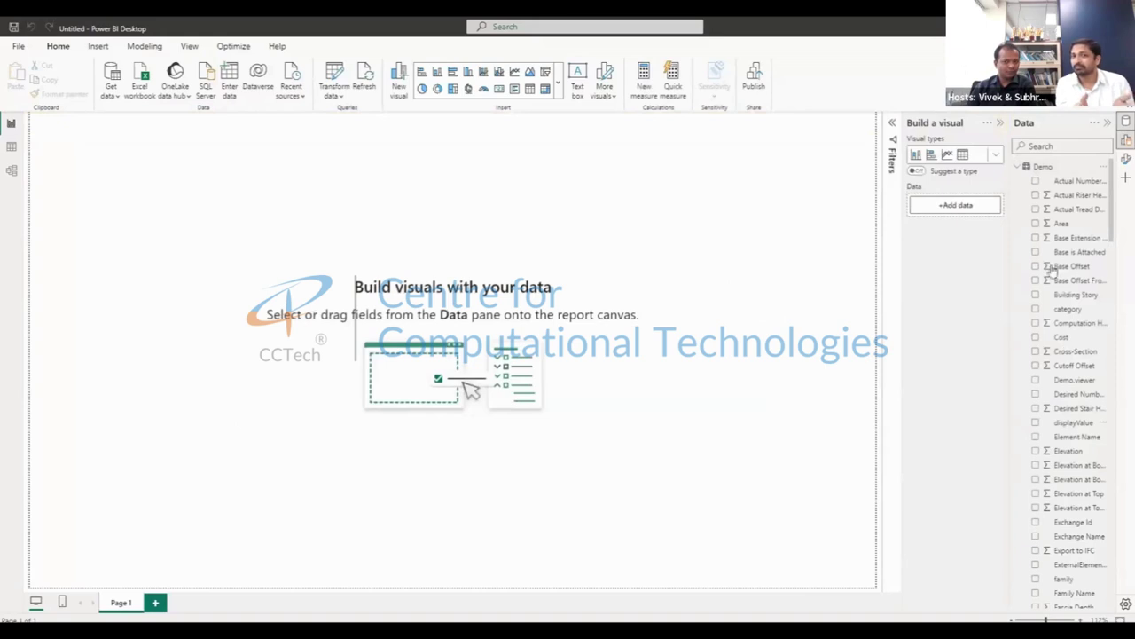
Import the Autodesk viewer custom visual from a file in Downloads and add it to the report page.
left_click(558, 89)
scroll(510, 358, "down", 3)
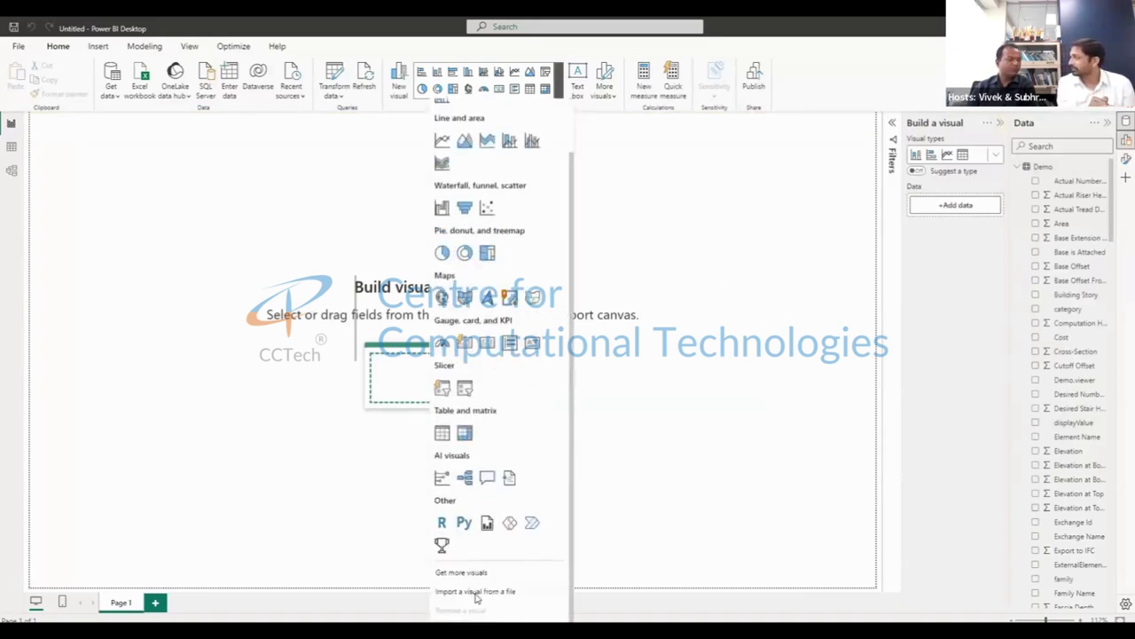
left_click(471, 593)
left_click(753, 366)
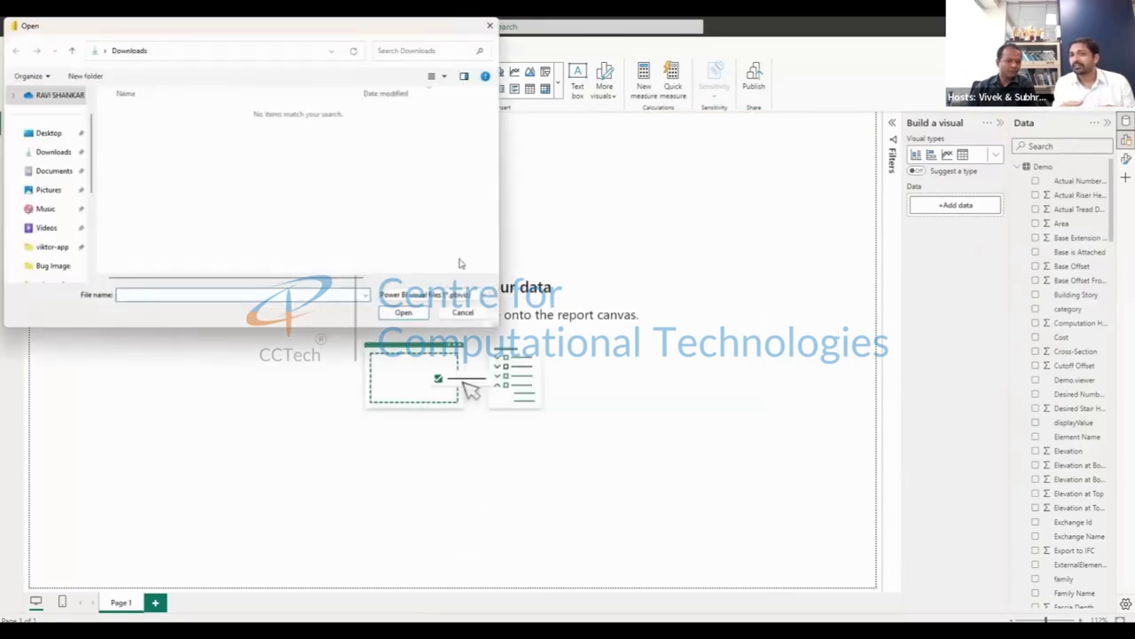
left_click(170, 112)
left_click(392, 312)
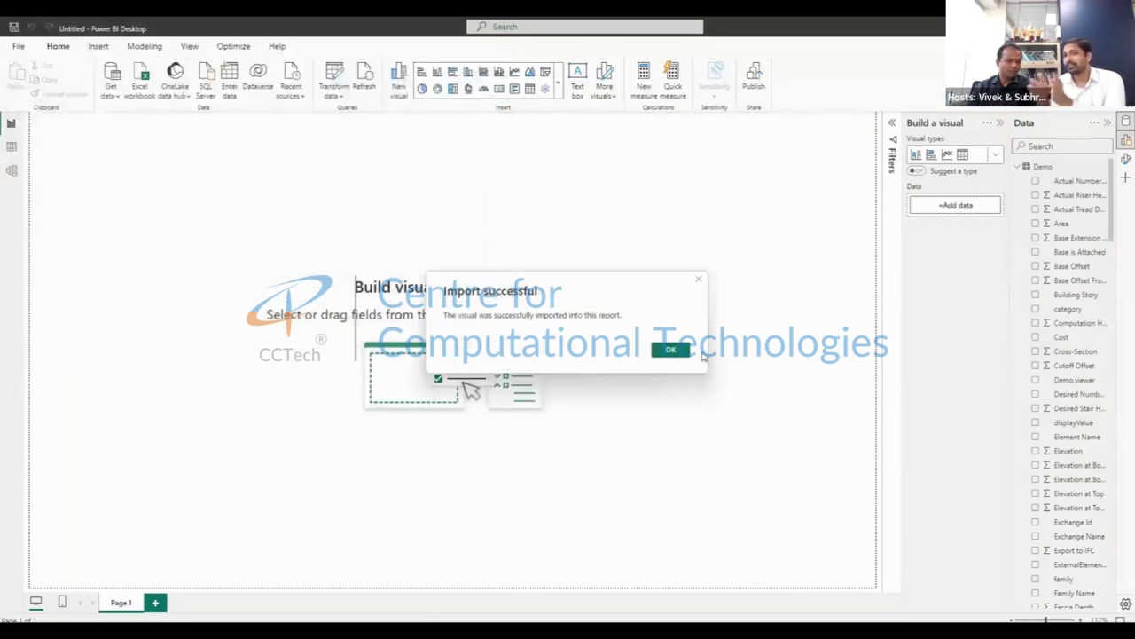
left_click(672, 348)
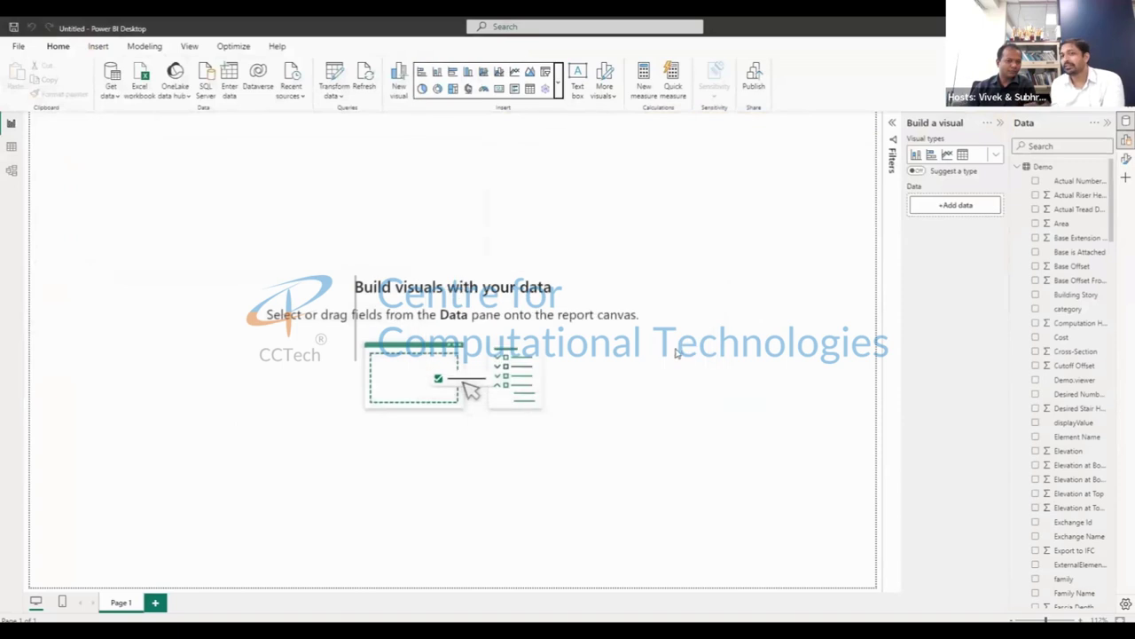
left_click(544, 89)
left_click(213, 607)
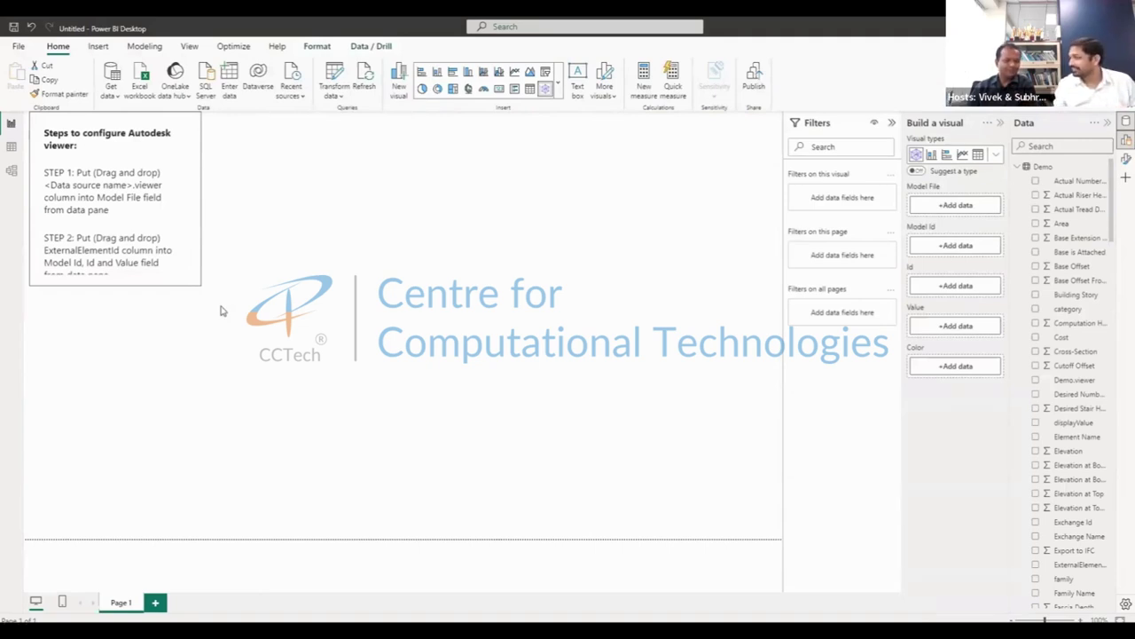
mouse_move(464, 148)
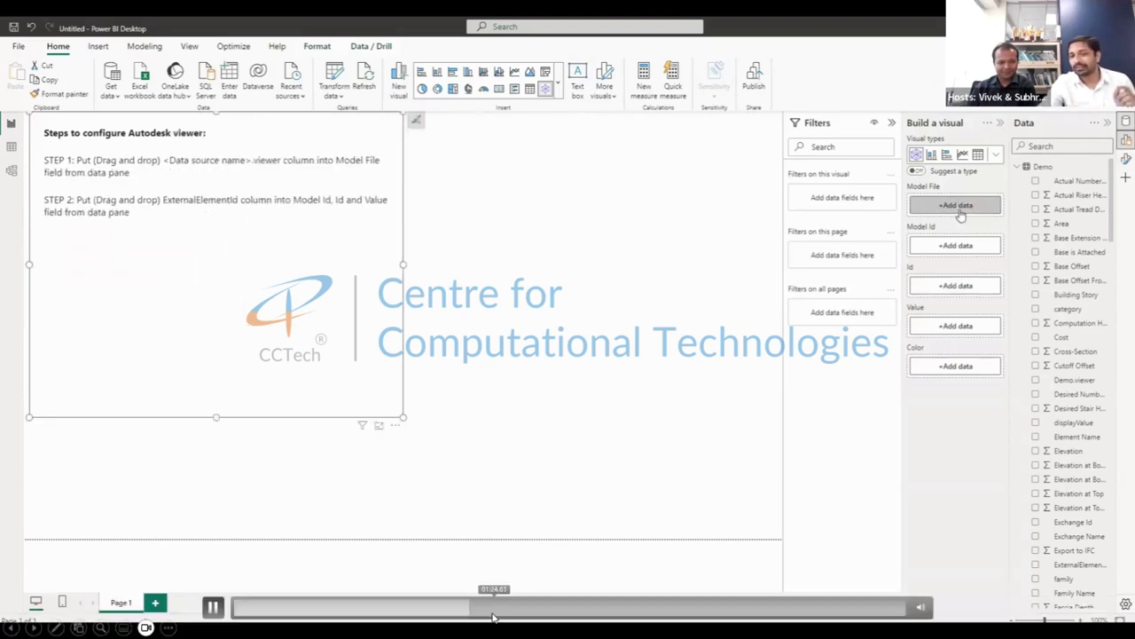
left_click_drag(493, 615, 704, 601)
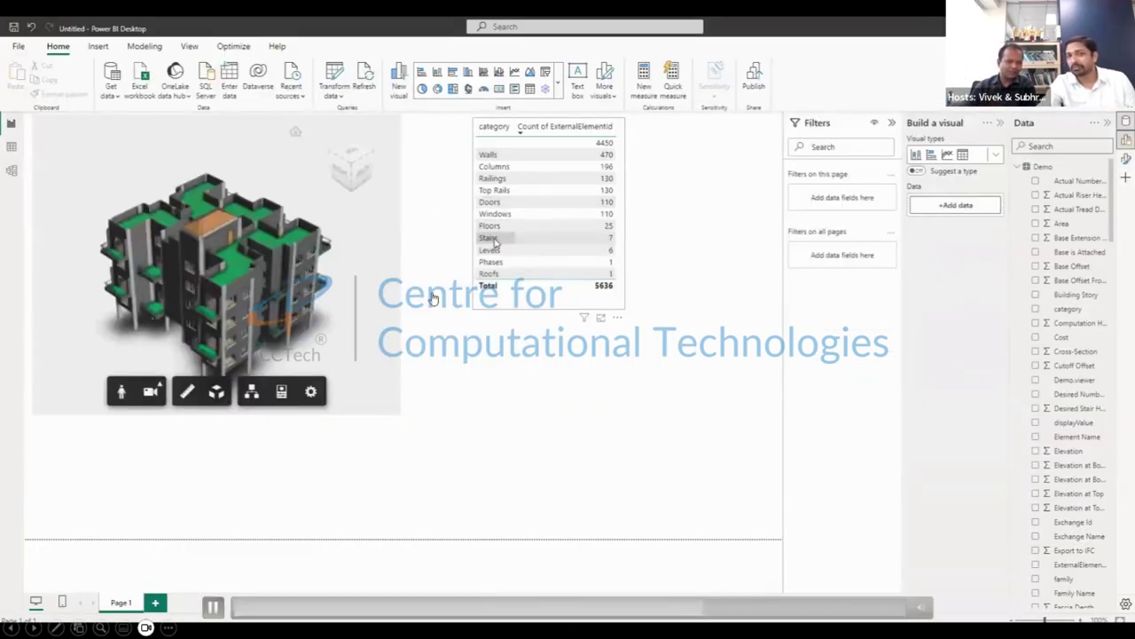
left_click(213, 608)
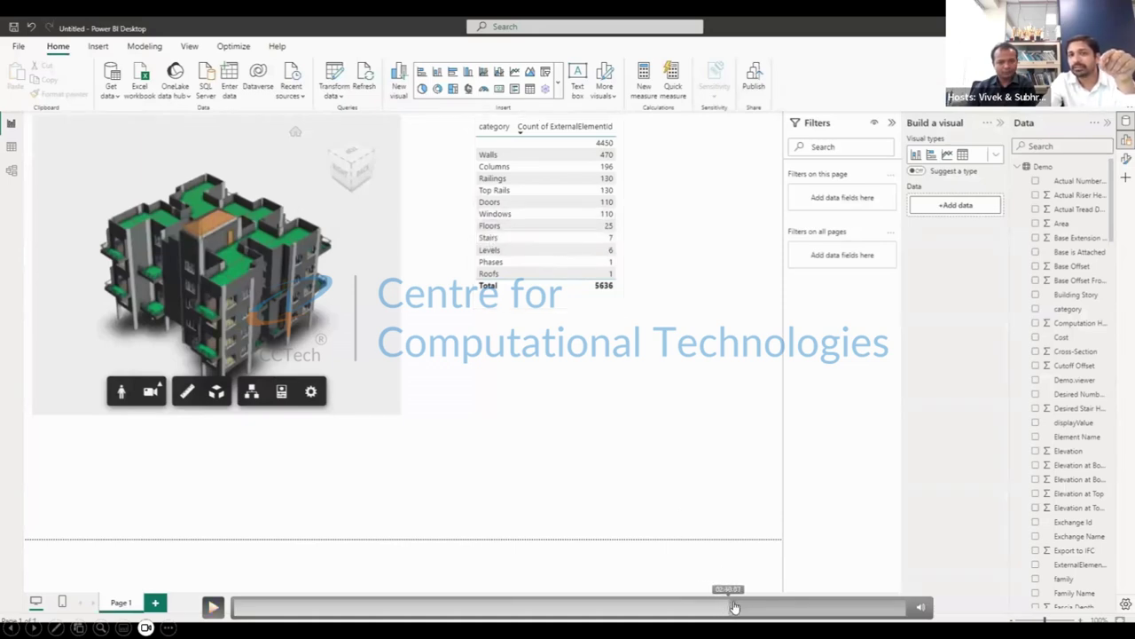
left_click(738, 607)
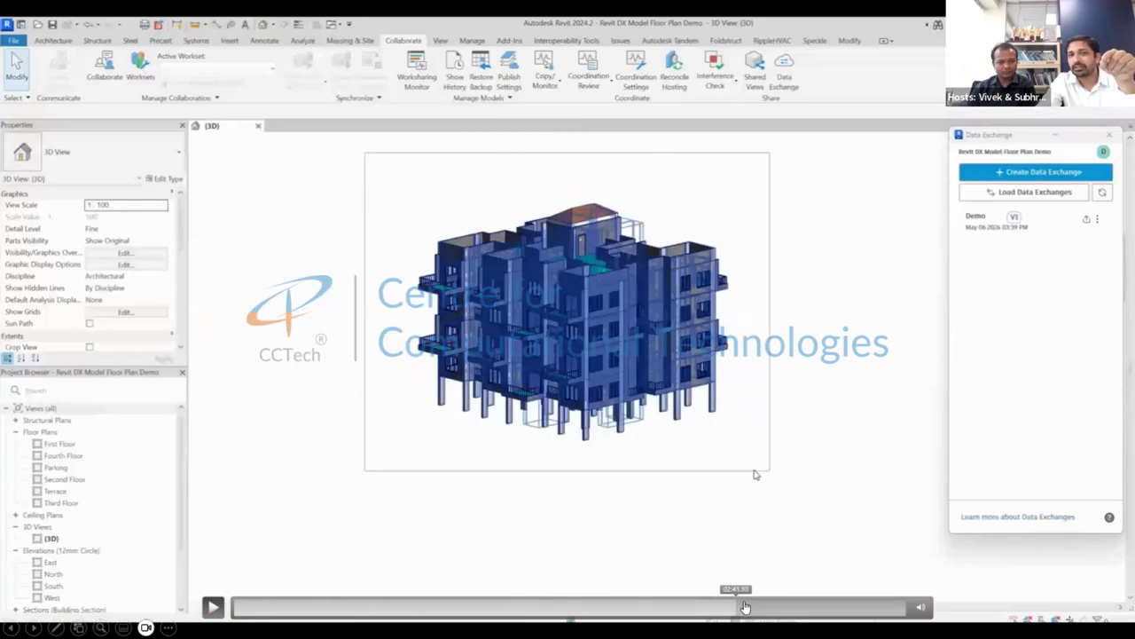
left_click_drag(745, 606, 722, 608)
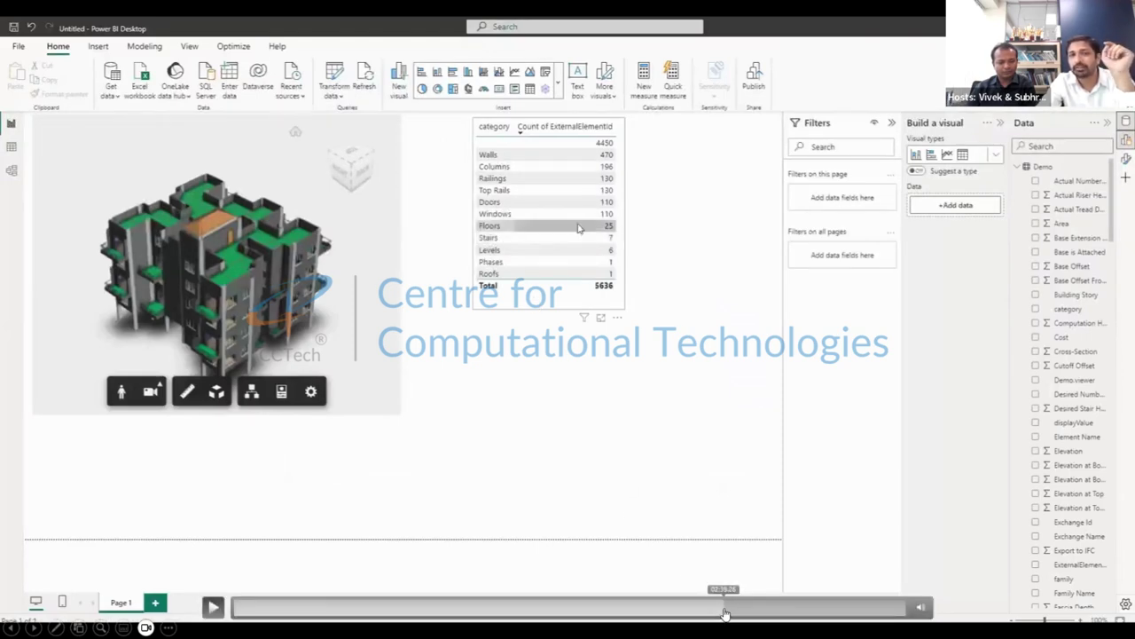
left_click_drag(725, 610, 889, 606)
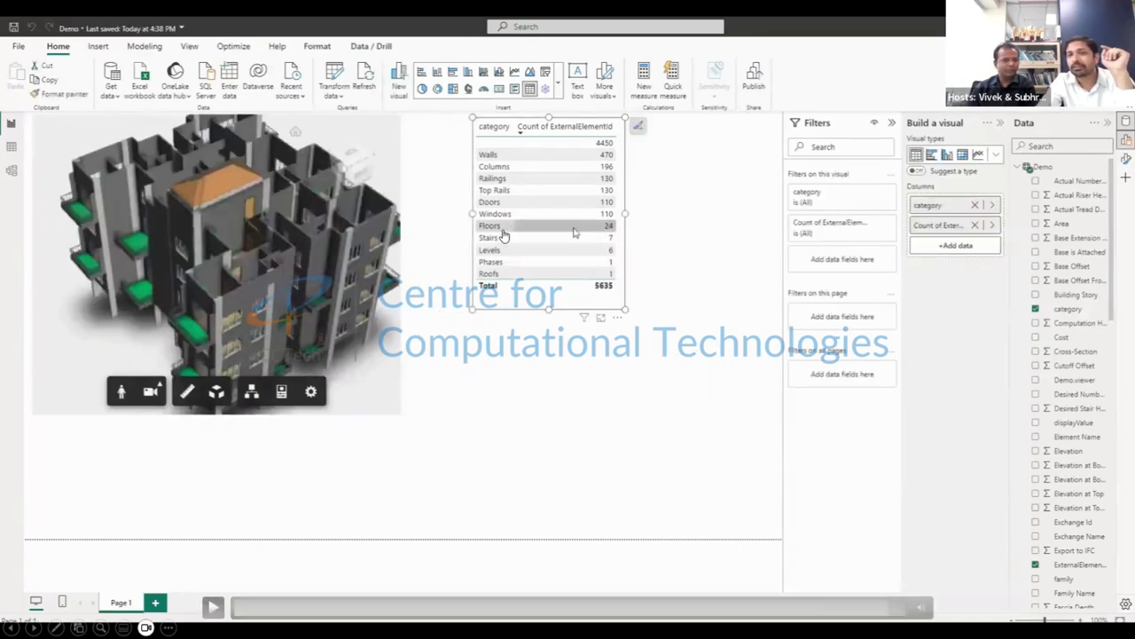